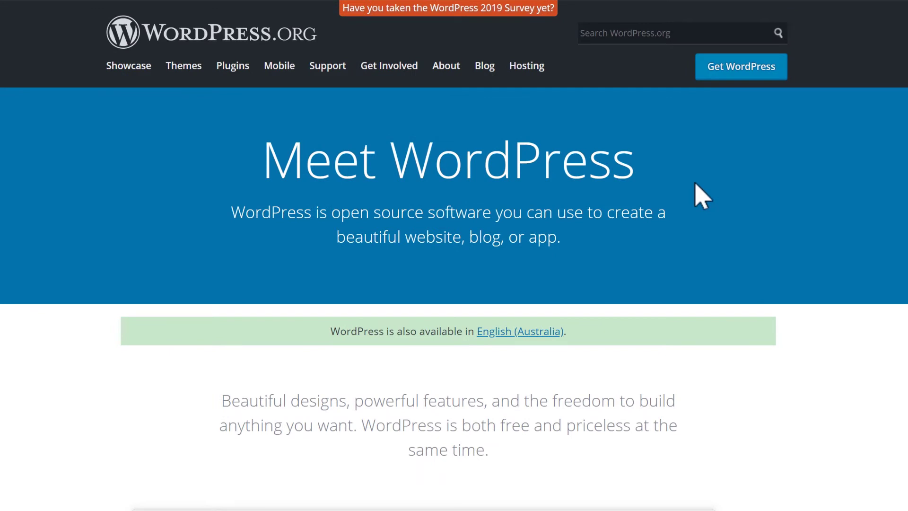
Download WordPress 5.3 as wordpress-5.3.zip from the Get WordPress page
left_click(746, 70)
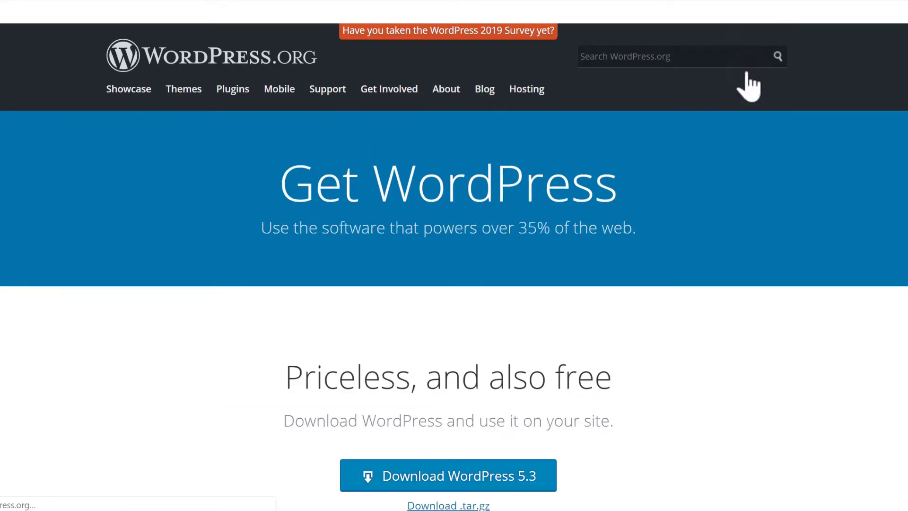
scroll(736, 142, "down", 3)
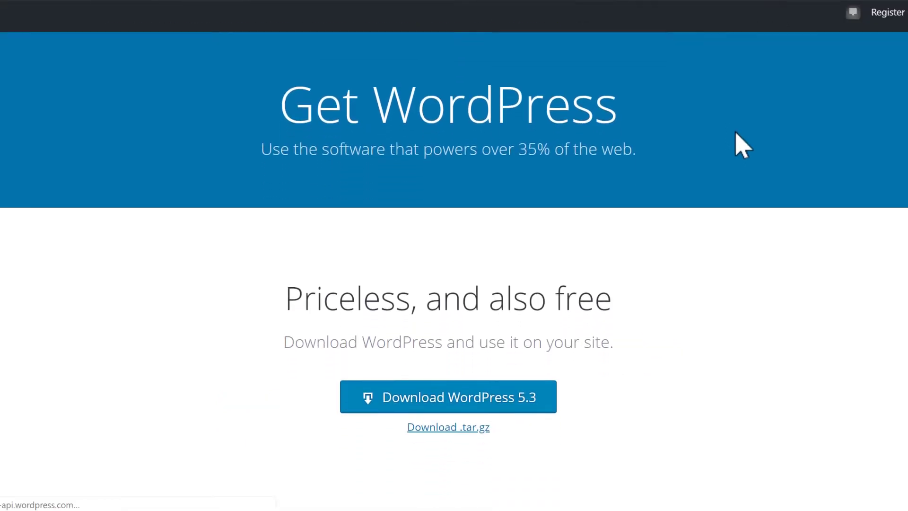
scroll(737, 139, "down", 1)
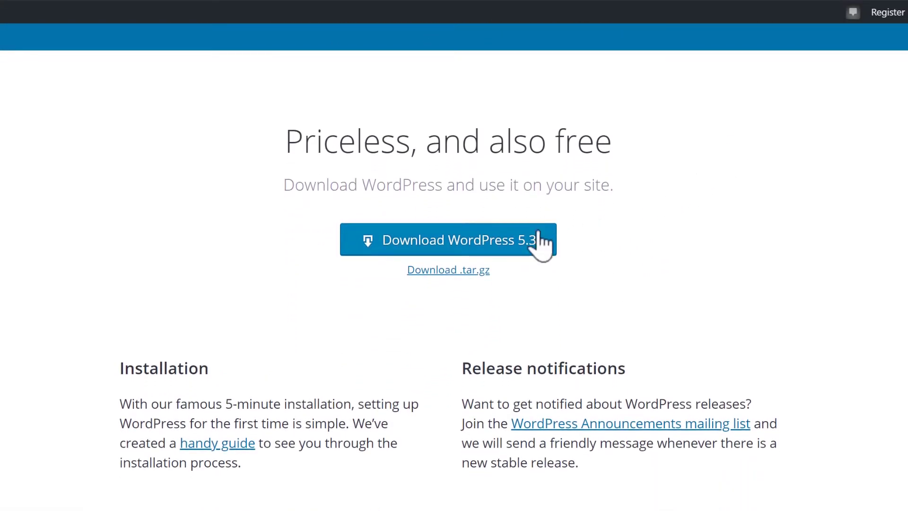
left_click(445, 246)
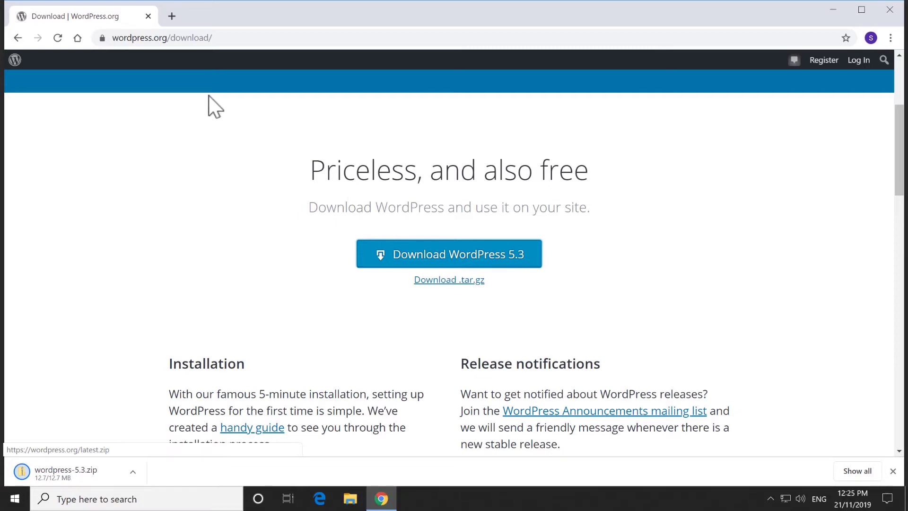
Load the cPanel login page at twttutorials.com/cpanel
left_click(177, 38)
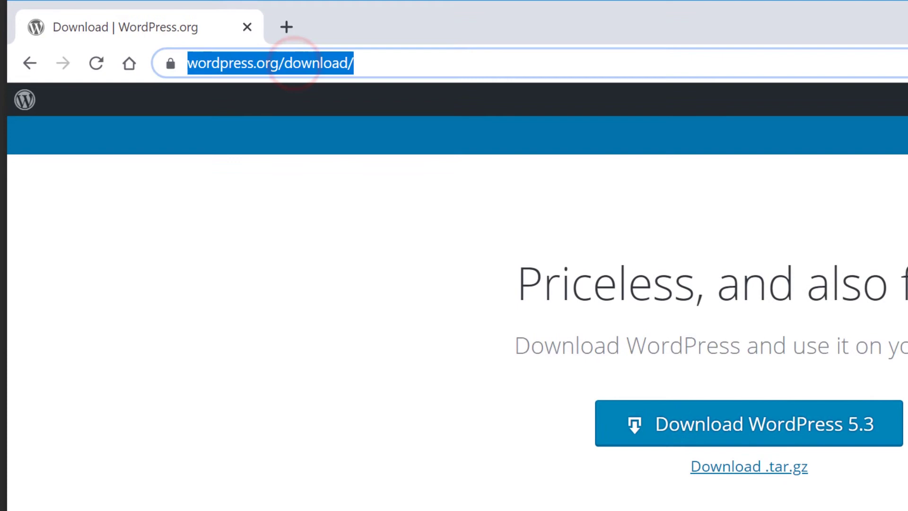
type("twttutorials.com")
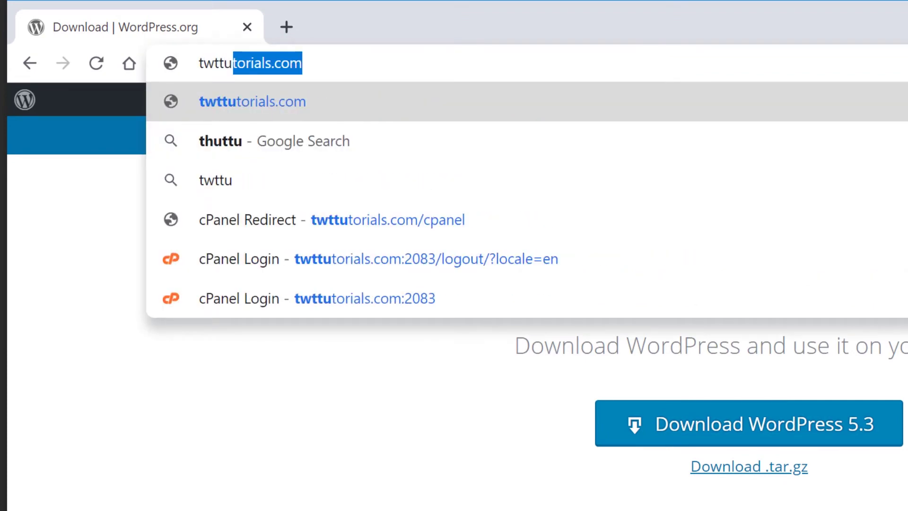
key("End")
type("/cpanel")
key("Return")
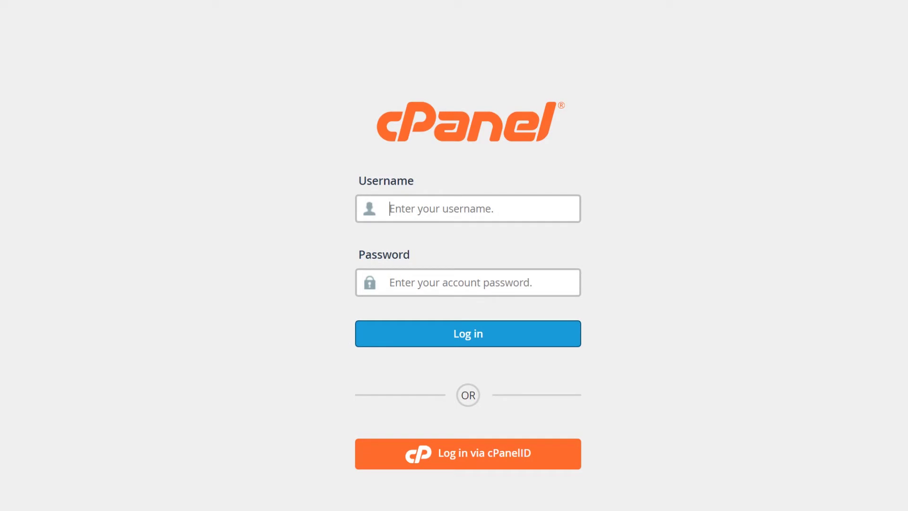
Log in with the hosting account's username and password
type("twt")
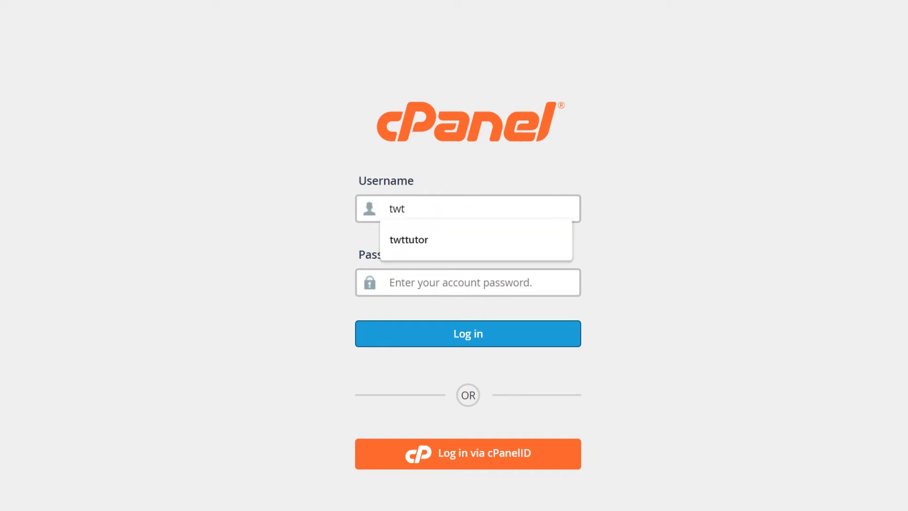
key("Down")
key("Tab")
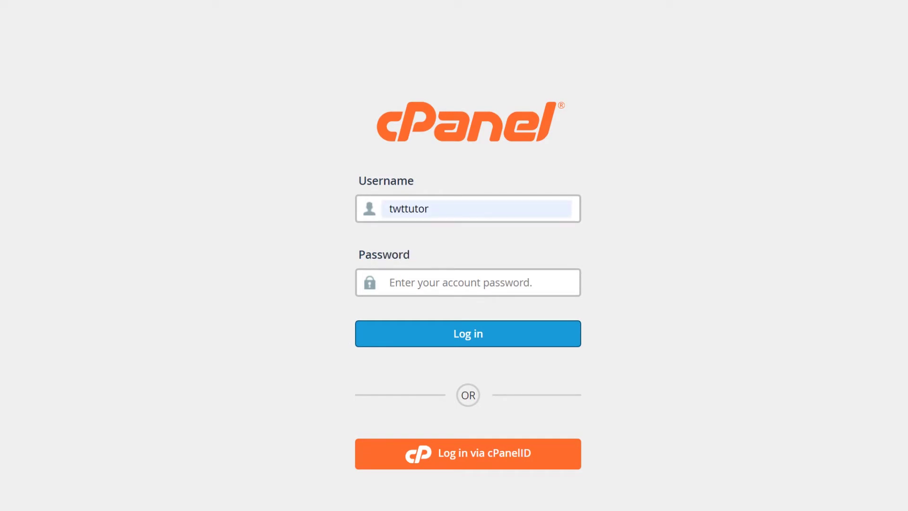
type("••••••••••")
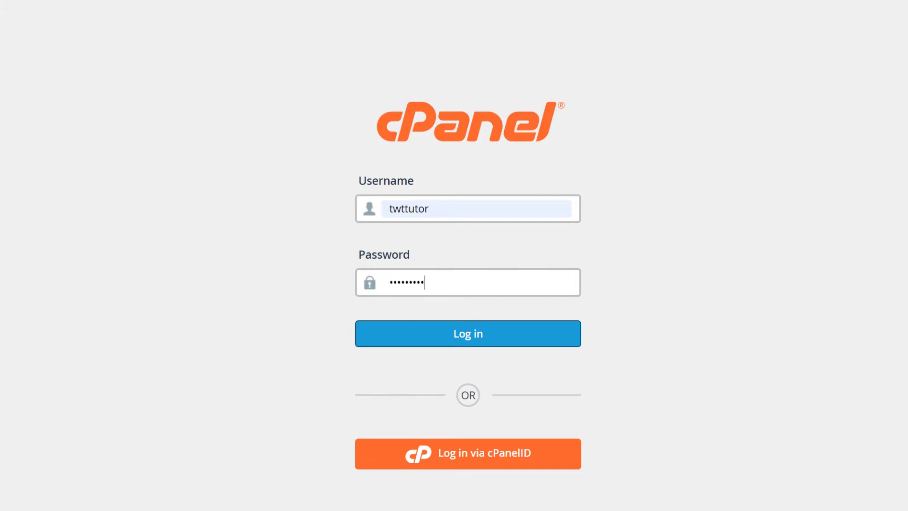
key("Return")
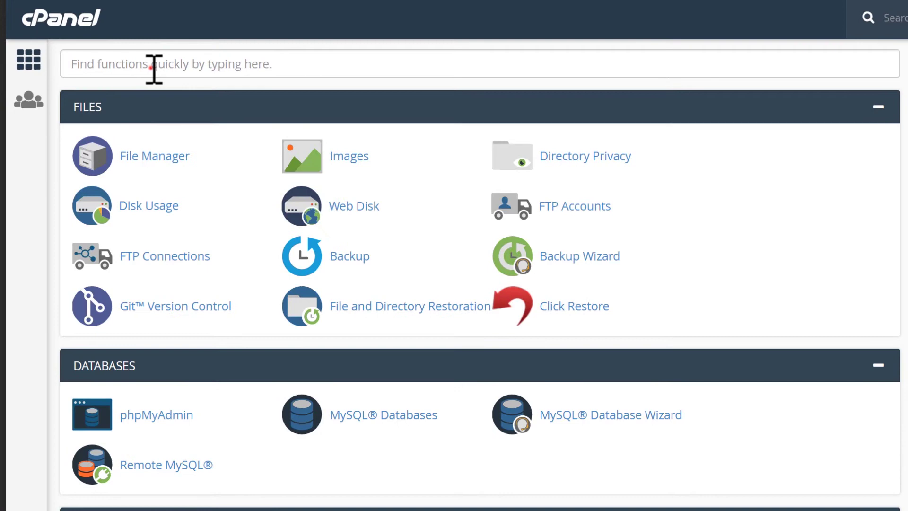
Find File Manager with a 'file' search and open its public_html folder
left_click(154, 70)
type("file")
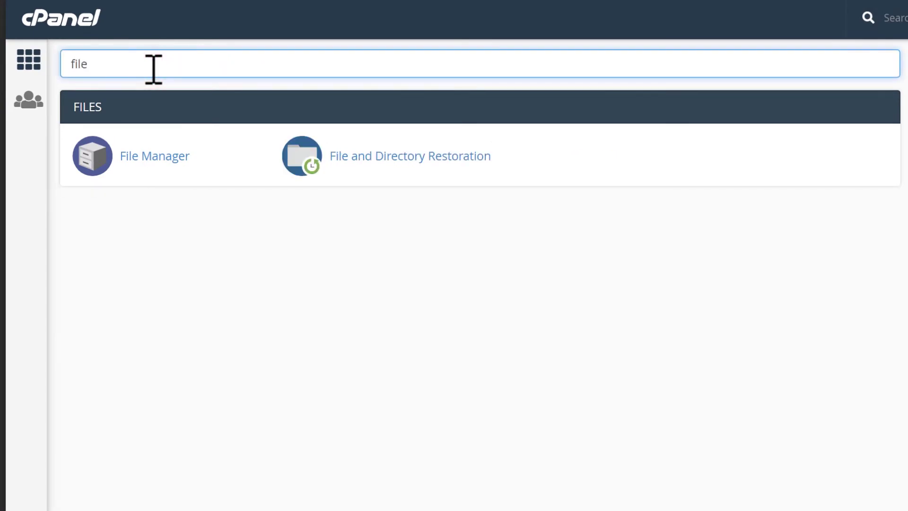
left_click(151, 158)
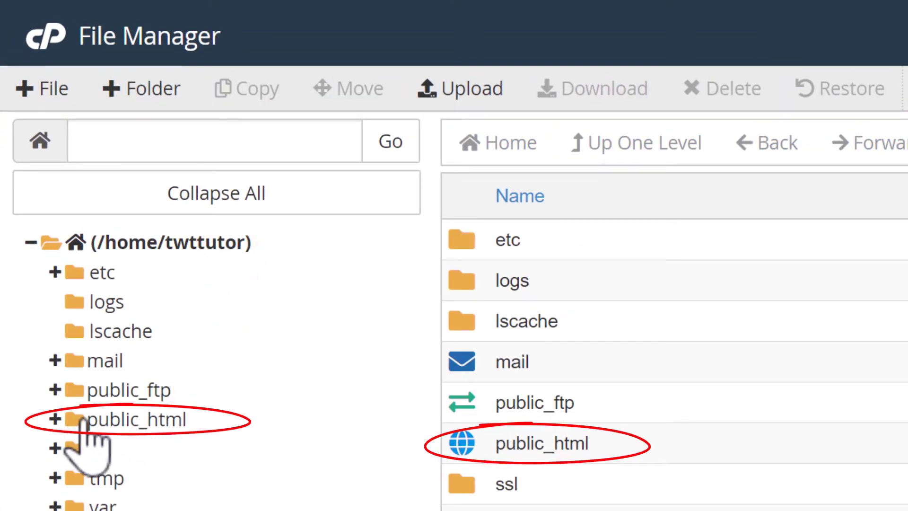
left_click(126, 420)
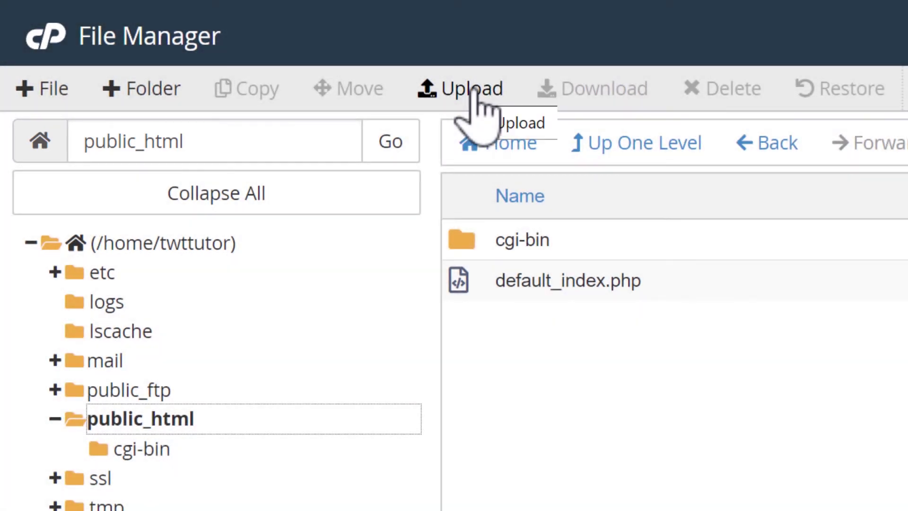
Upload wordpress-5.3.zip from Downloads into public_html, then return to the listing
left_click(474, 88)
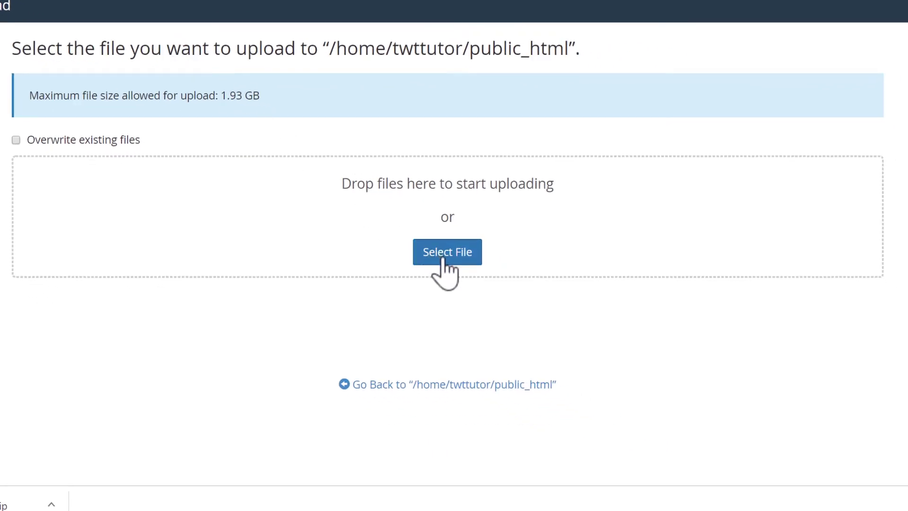
left_click(444, 259)
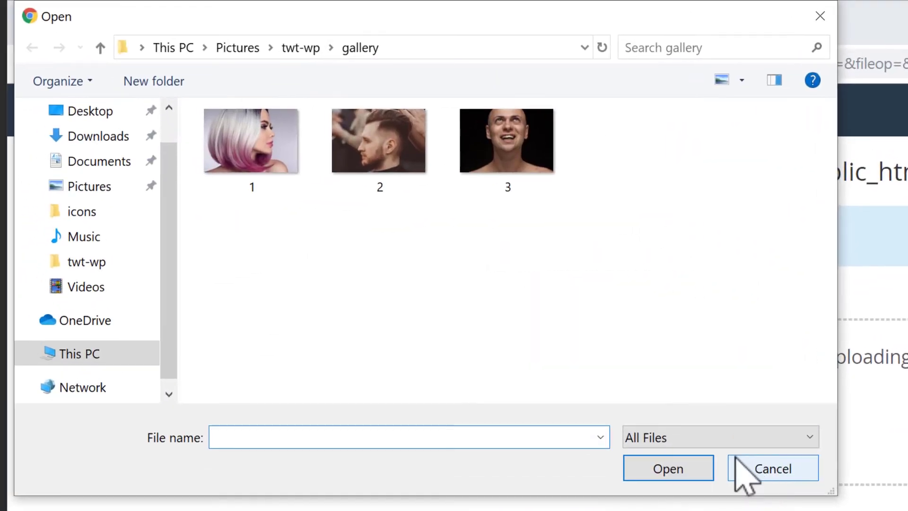
left_click(93, 137)
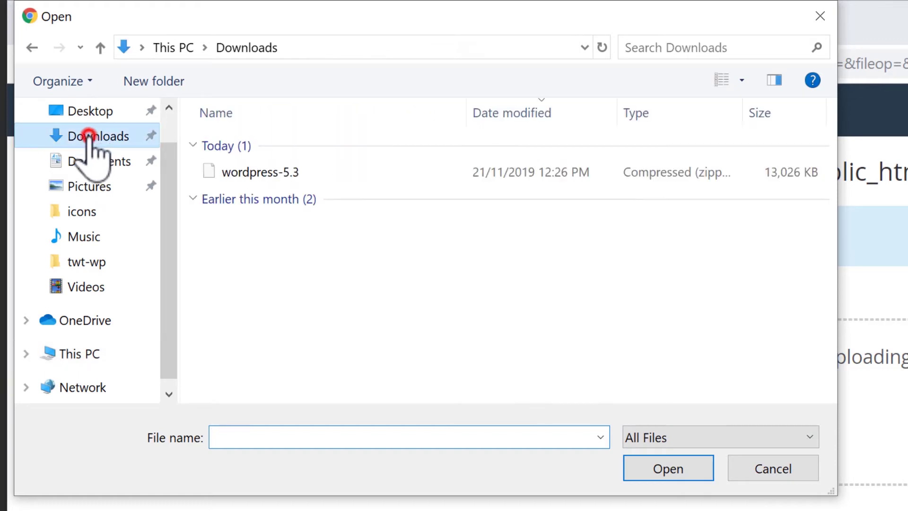
left_click(257, 170)
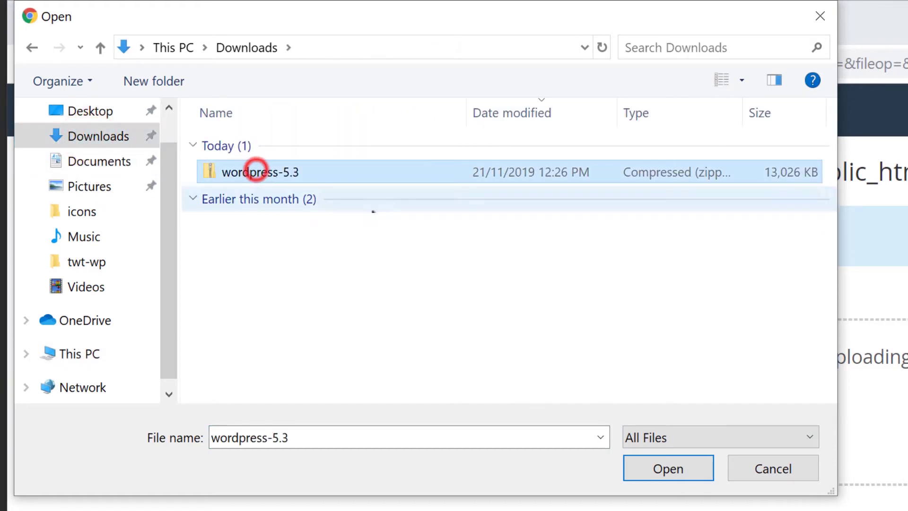
left_click(672, 468)
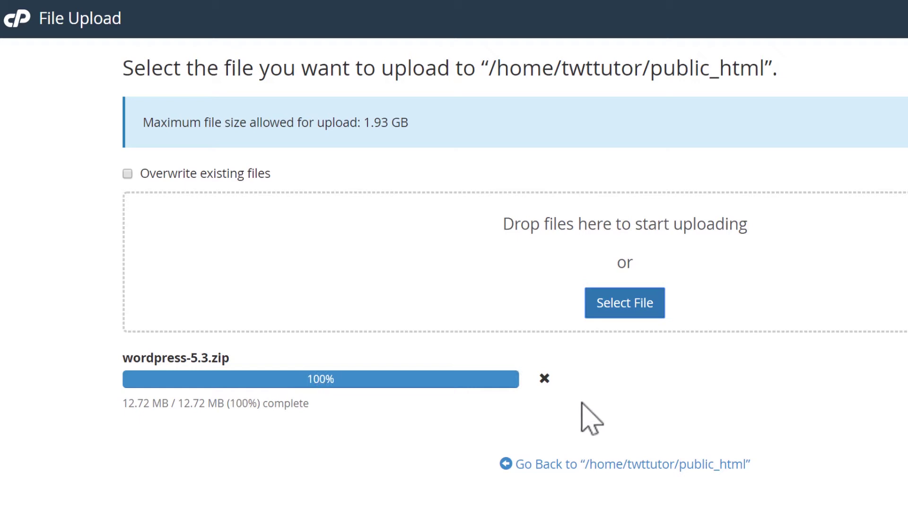
left_click(615, 467)
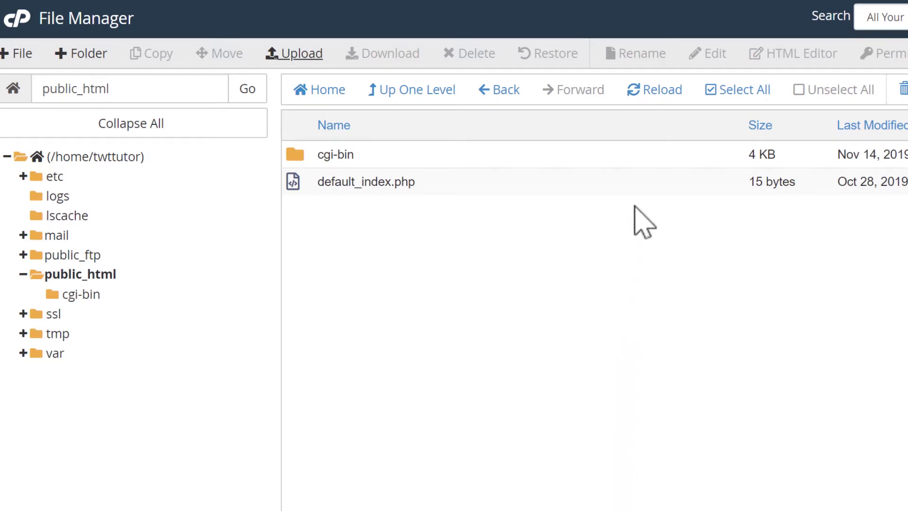
Refresh the listing and extract wordpress-5.3.zip into /public_html
left_click(647, 90)
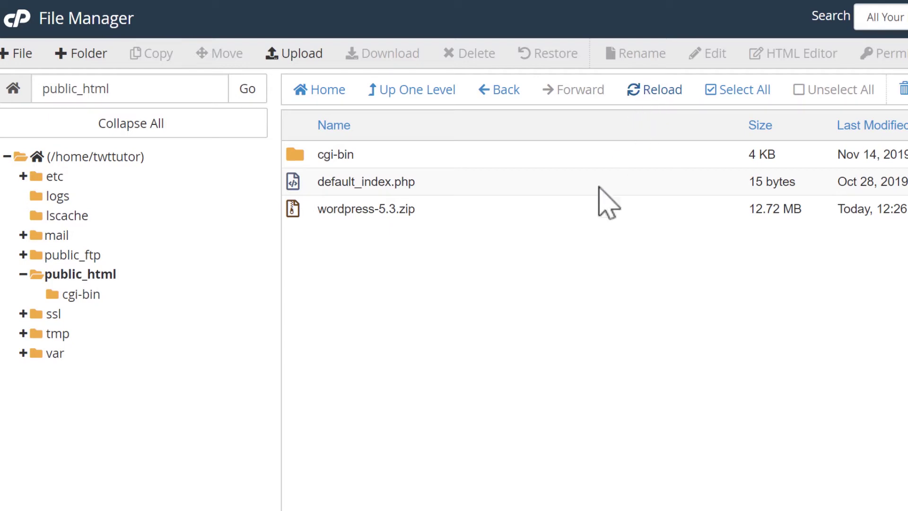
left_click(336, 211)
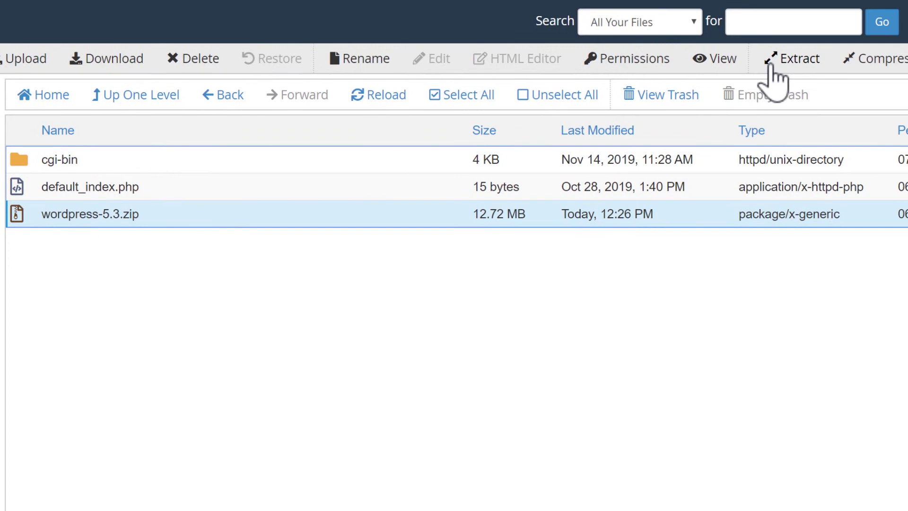
left_click(789, 59)
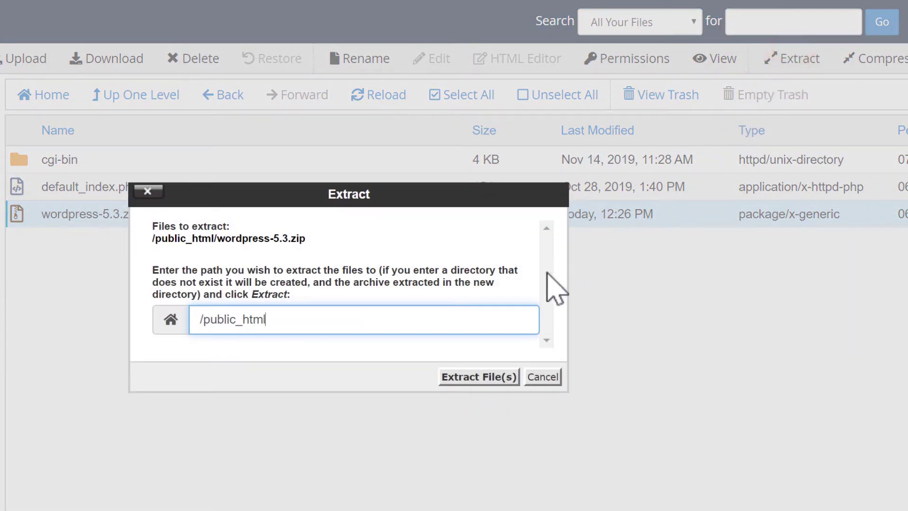
left_click(477, 377)
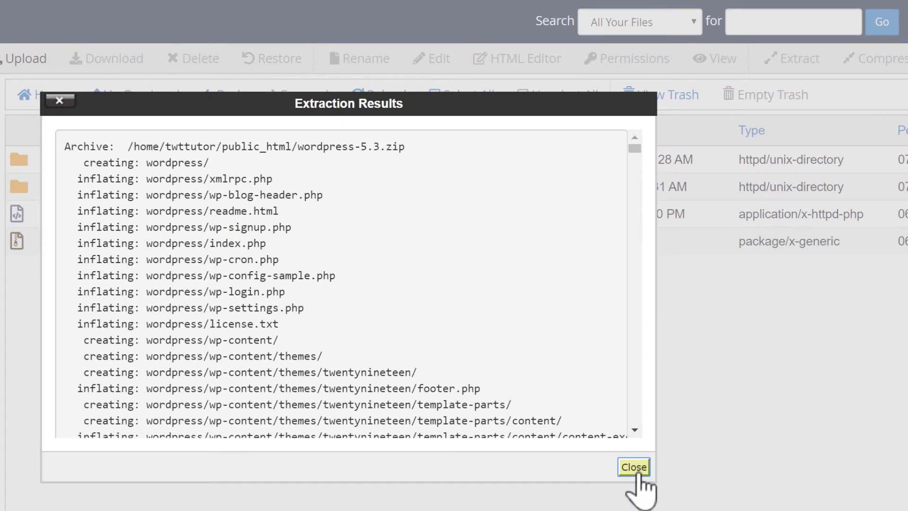
left_click(631, 471)
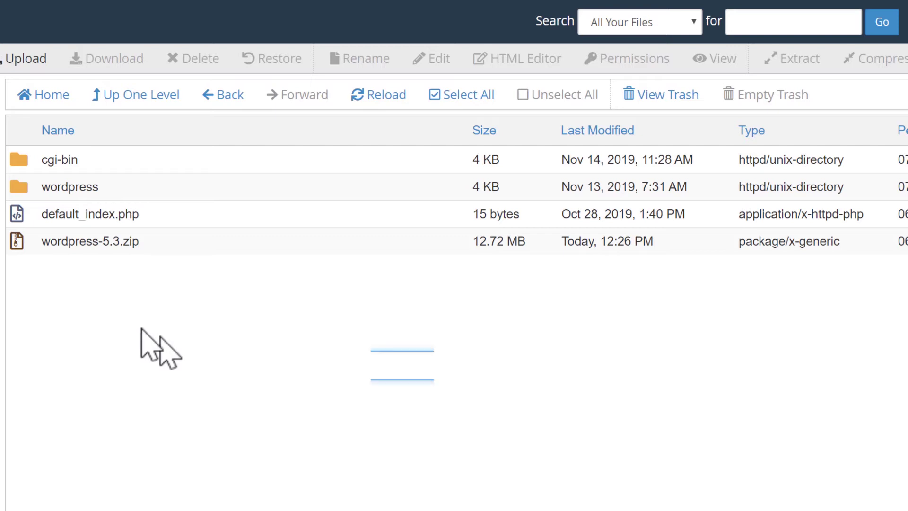
Move all files from the wordpress folder up into /public_html
double_click(21, 186)
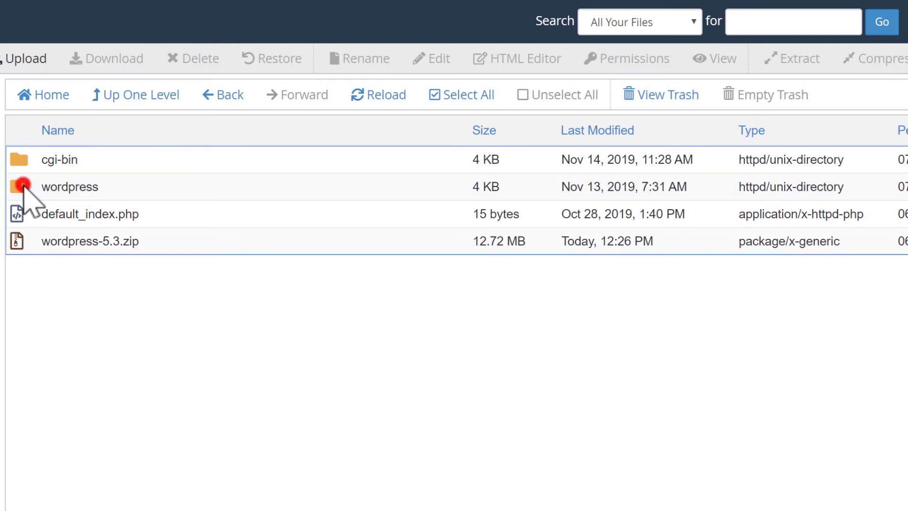
left_click(456, 97)
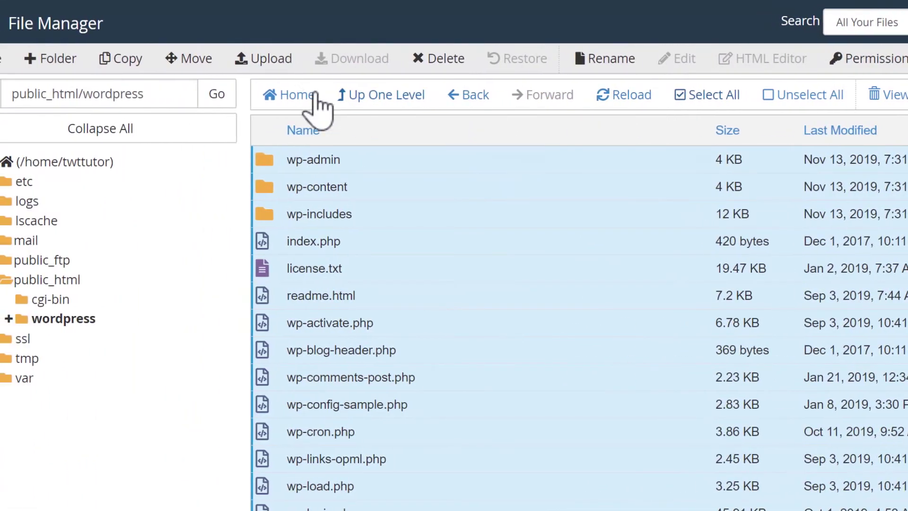
left_click(123, 59)
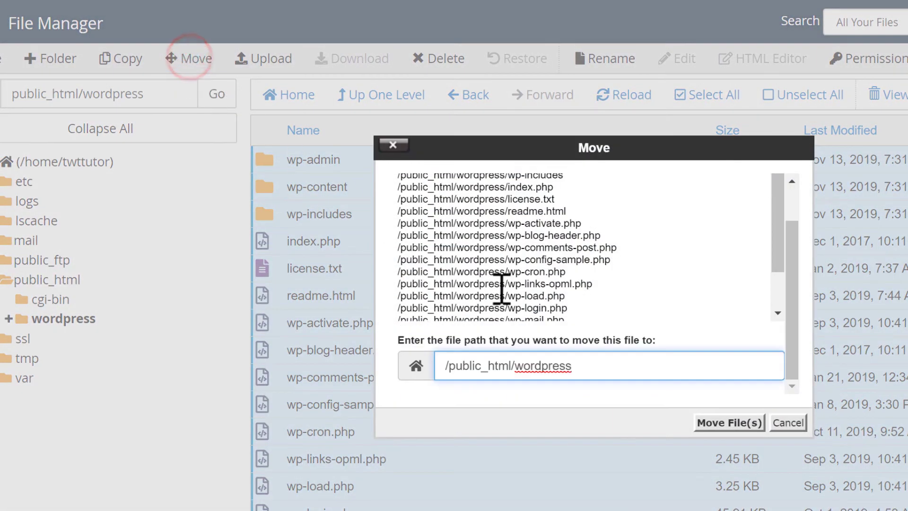
key("BackSpace")
key("BackSpace")
key("BackSpace")
key("BackSpace")
key("BackSpace")
key("BackSpace")
key("BackSpace")
key("BackSpace")
key("BackSpace")
key("BackSpace")
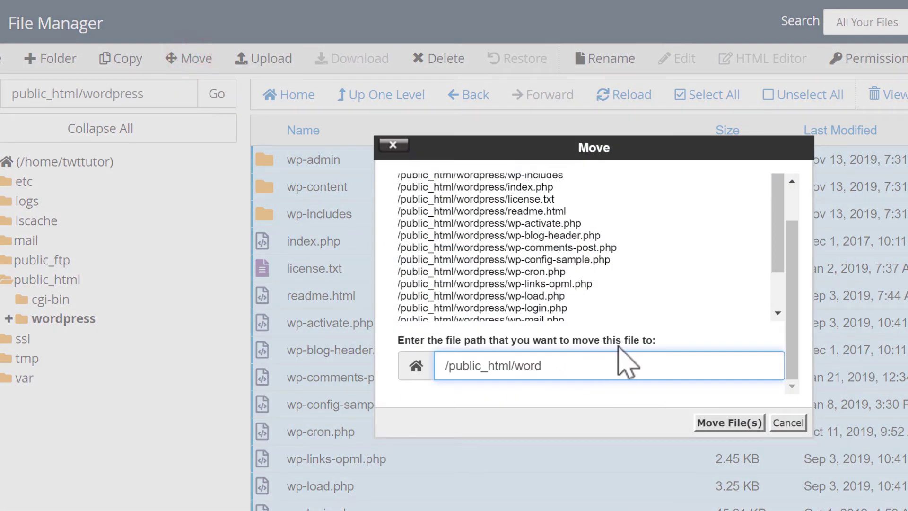
left_click(732, 438)
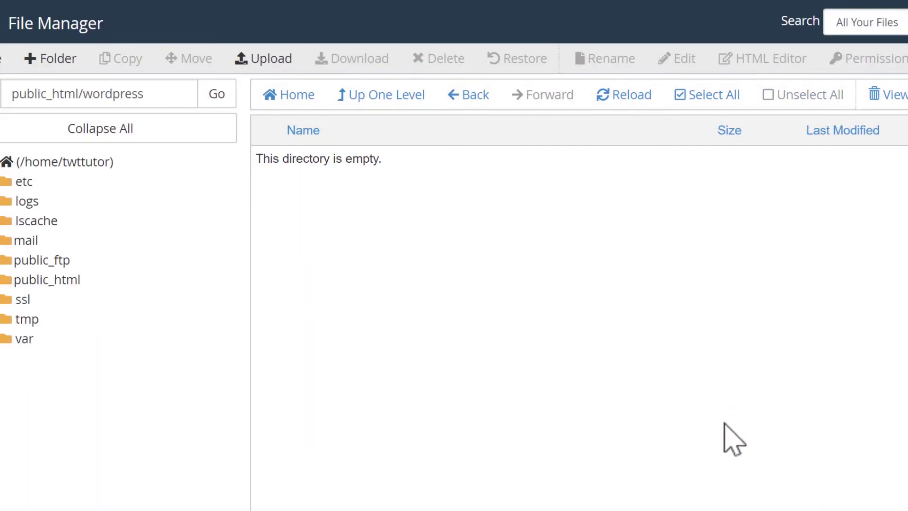
Permanently delete the empty wordpress folder and wordpress-5.3.zip, skipping the trash
left_click(371, 97)
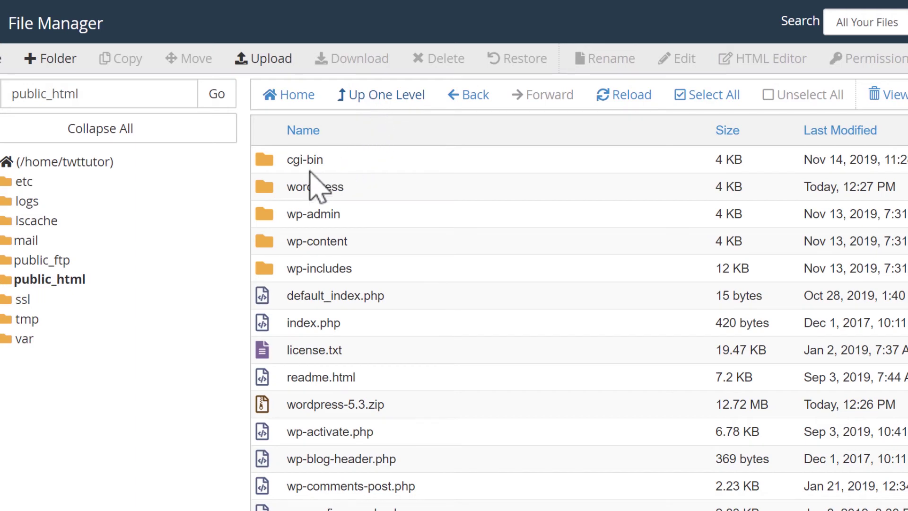
left_click(265, 188)
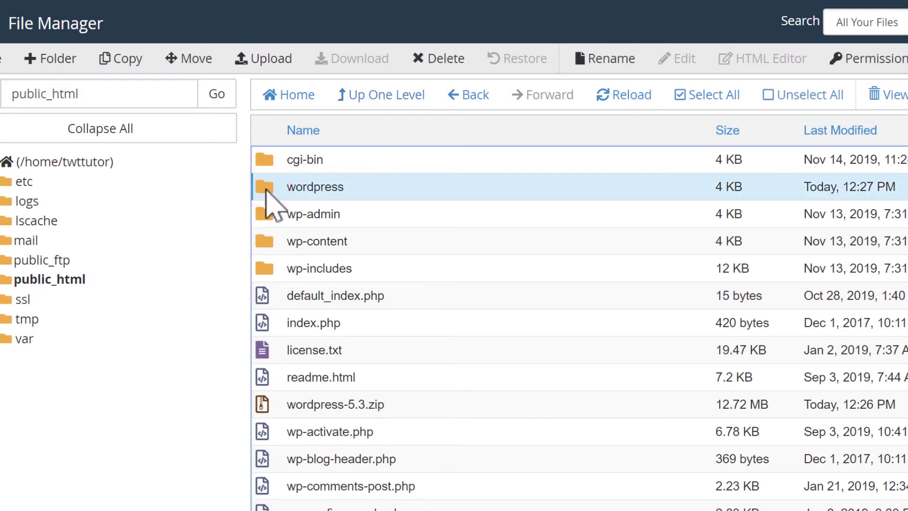
right_click(266, 189)
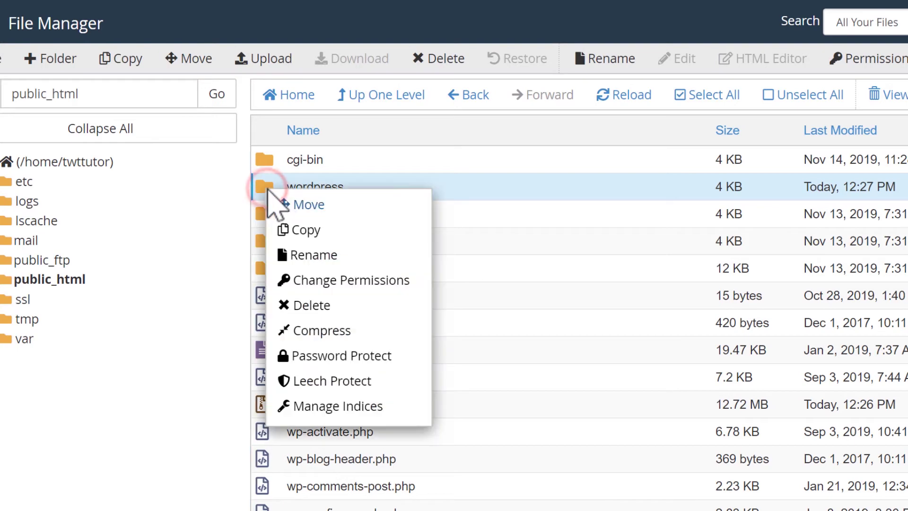
left_click(319, 306)
left_click(411, 292)
left_click(736, 341)
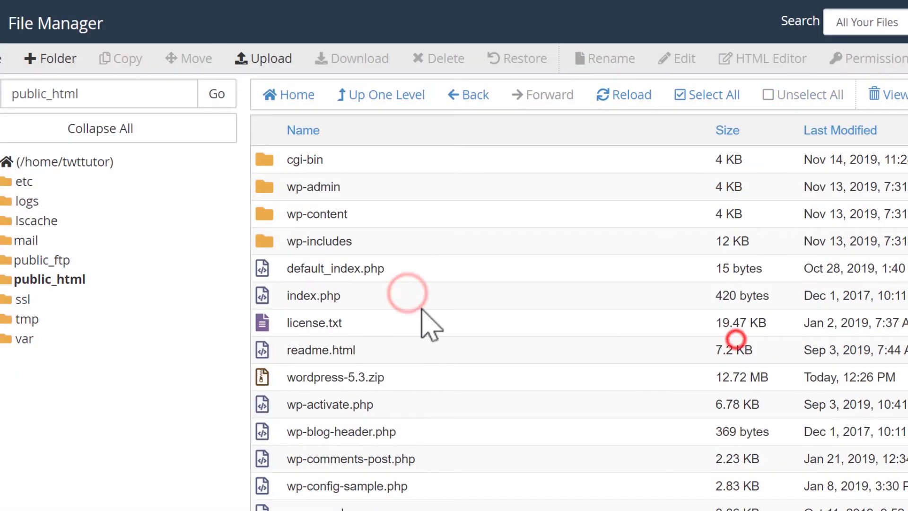
left_click(261, 377)
right_click(392, 377)
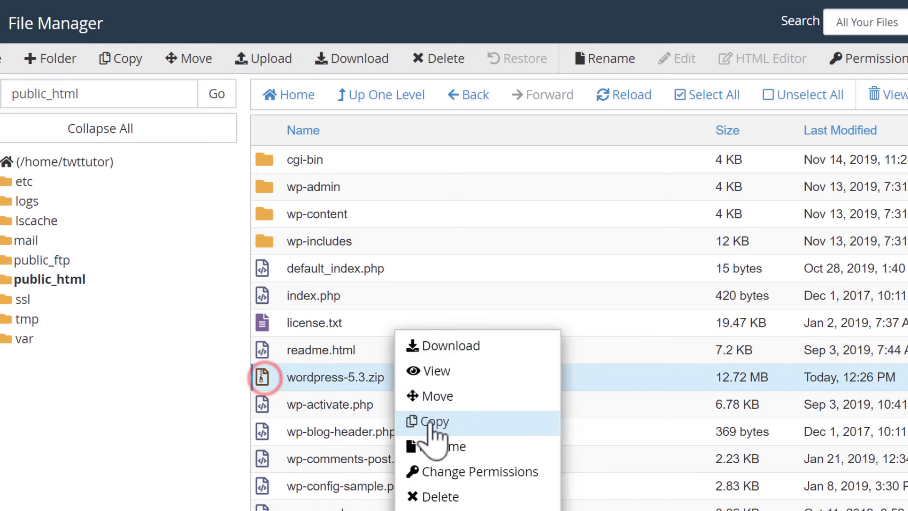
left_click(448, 497)
left_click(411, 292)
left_click(741, 342)
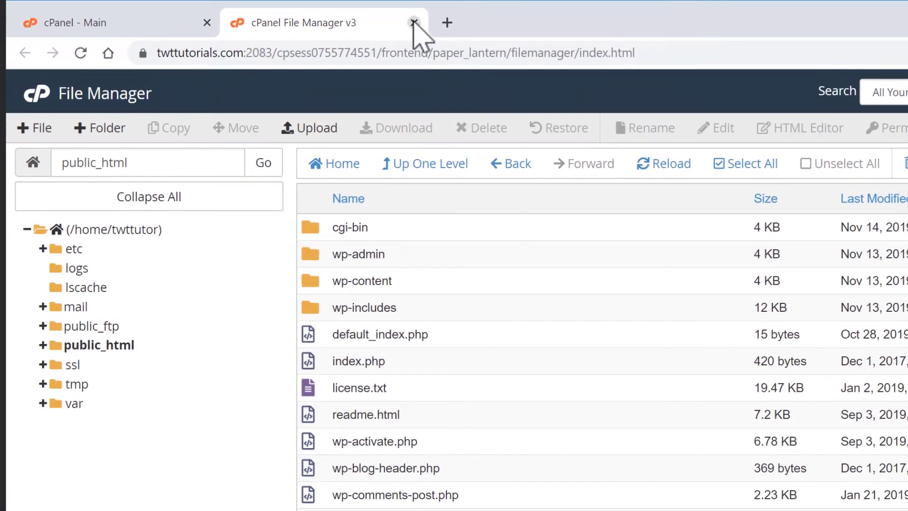
Open the MySQL Database Wizard via a 'mysql' search and create database twttutor_wp
left_click(414, 22)
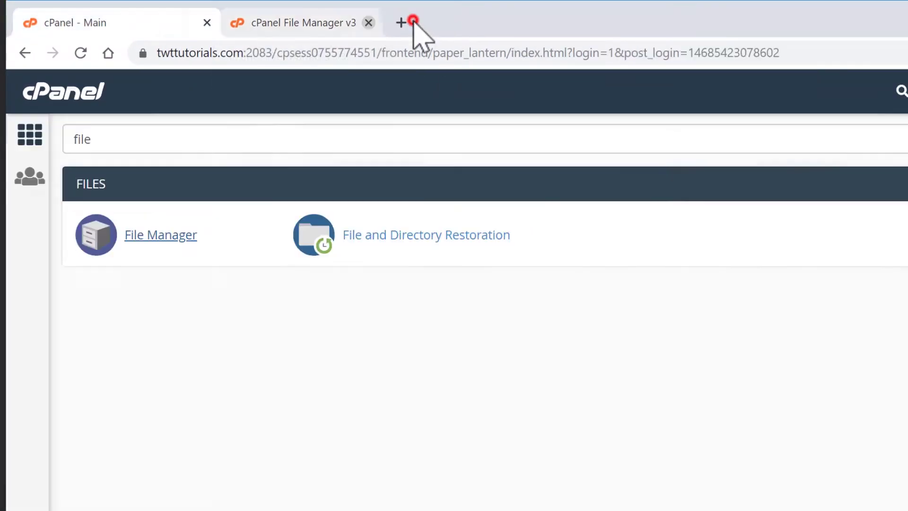
left_click(161, 139)
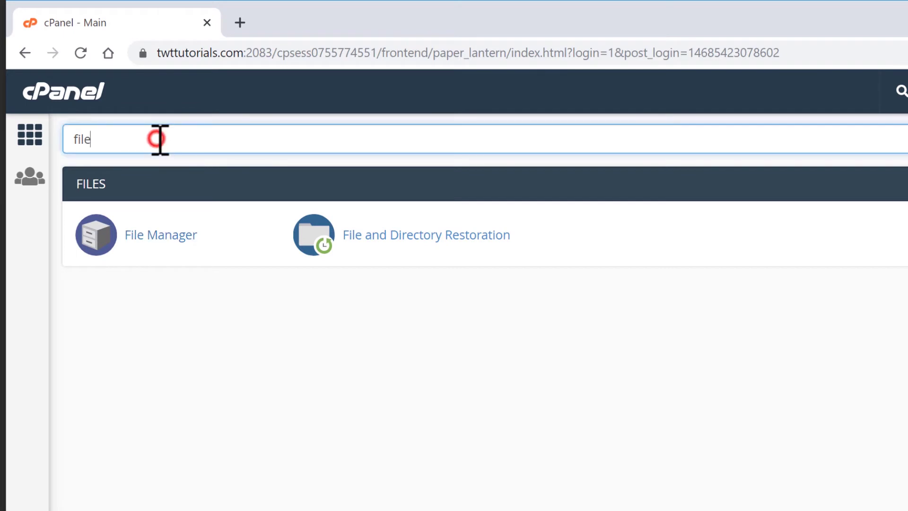
key("BackSpace")
key("BackSpace")
key("BackSpace")
key("BackSpace")
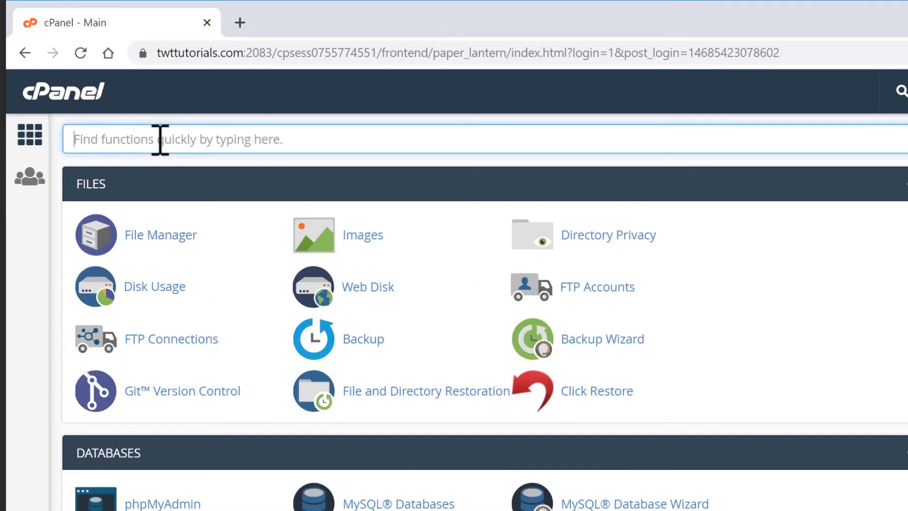
type("mysql")
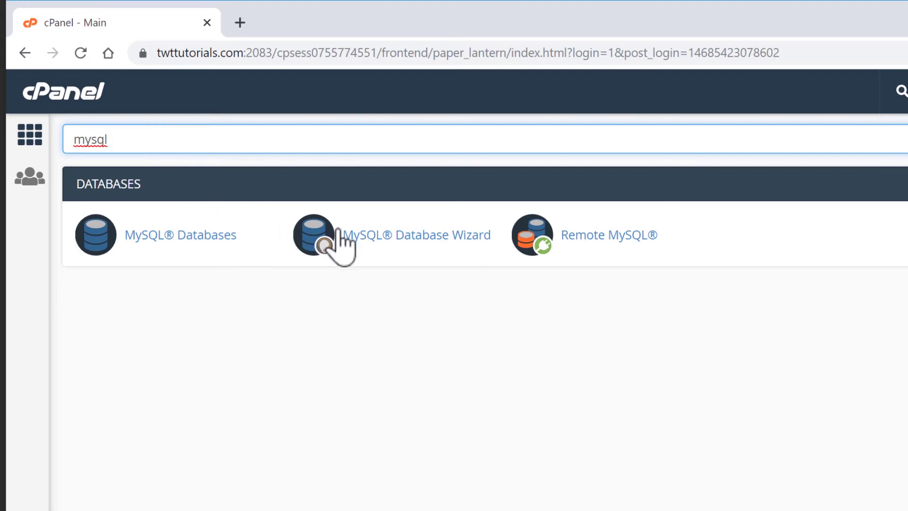
left_click(389, 243)
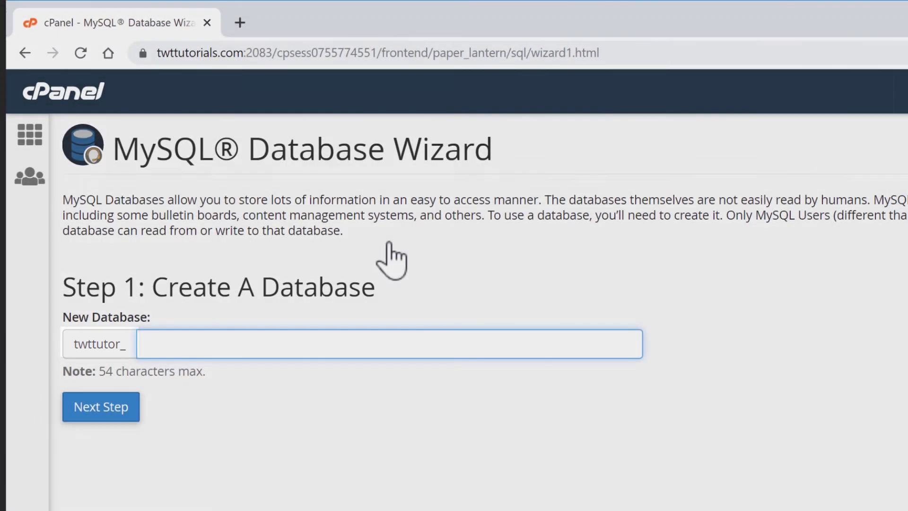
type("wp")
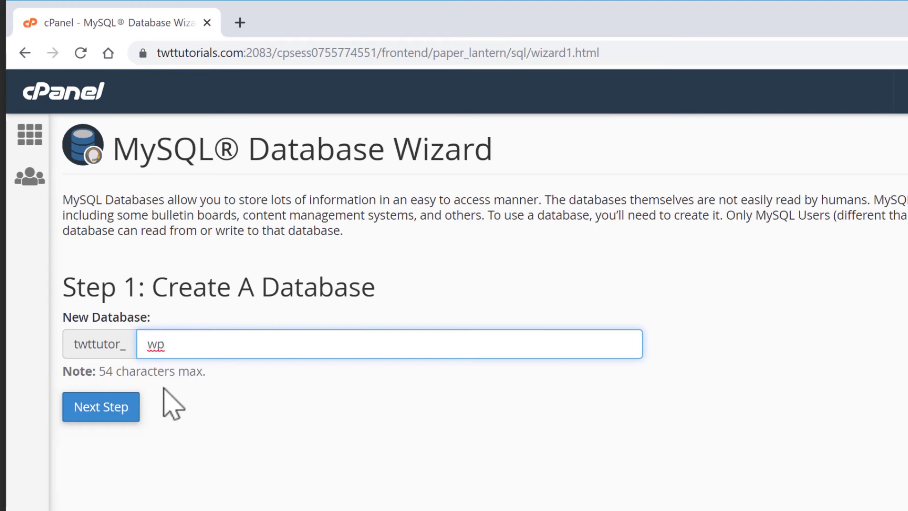
left_click(98, 415)
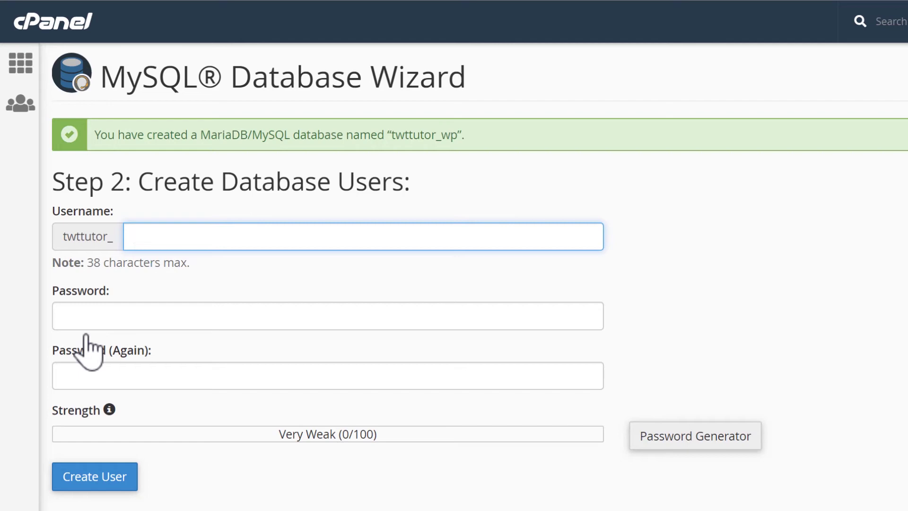
Enter username wp and fill both password fields with a generated, copied Very Strong password
type("wp")
left_click(698, 444)
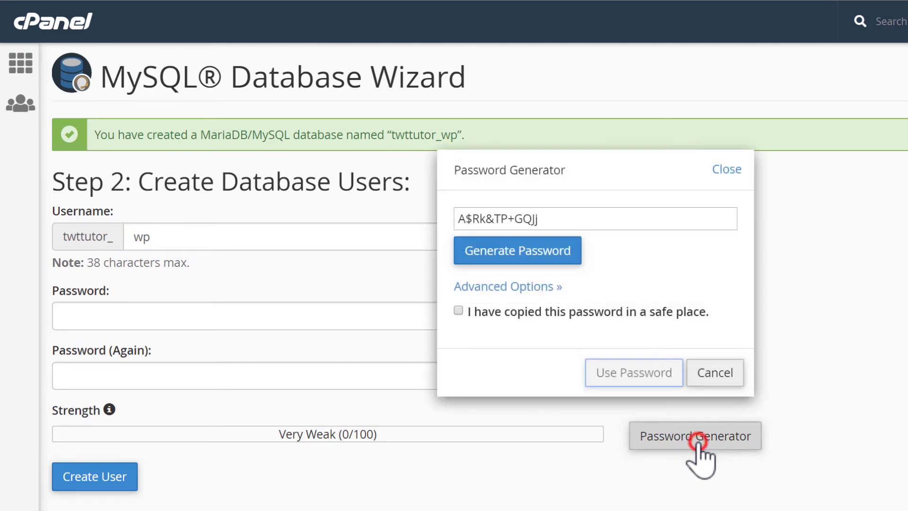
left_click(505, 251)
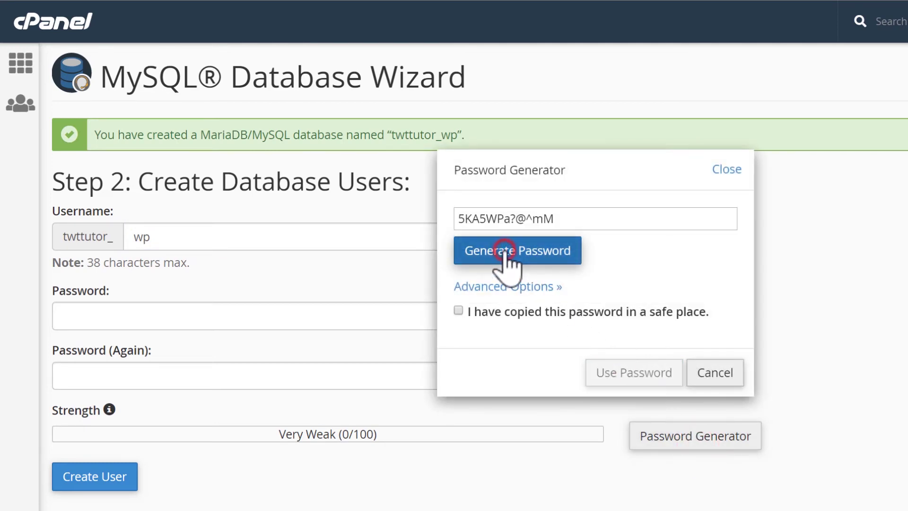
left_click(505, 251)
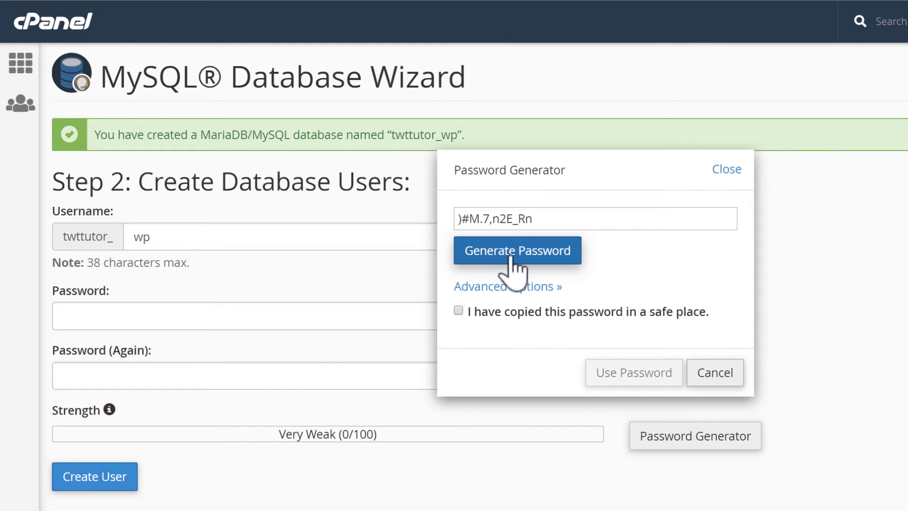
triple_click(532, 219)
right_click(520, 219)
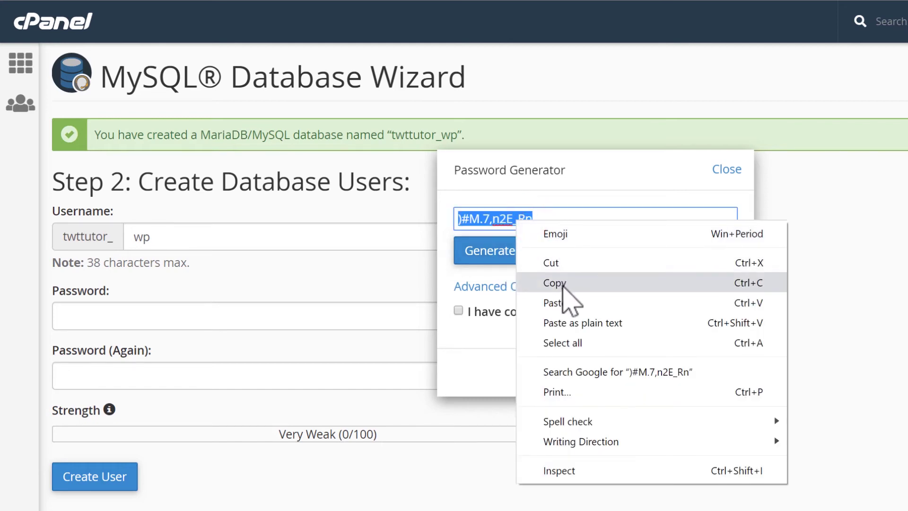
left_click(560, 283)
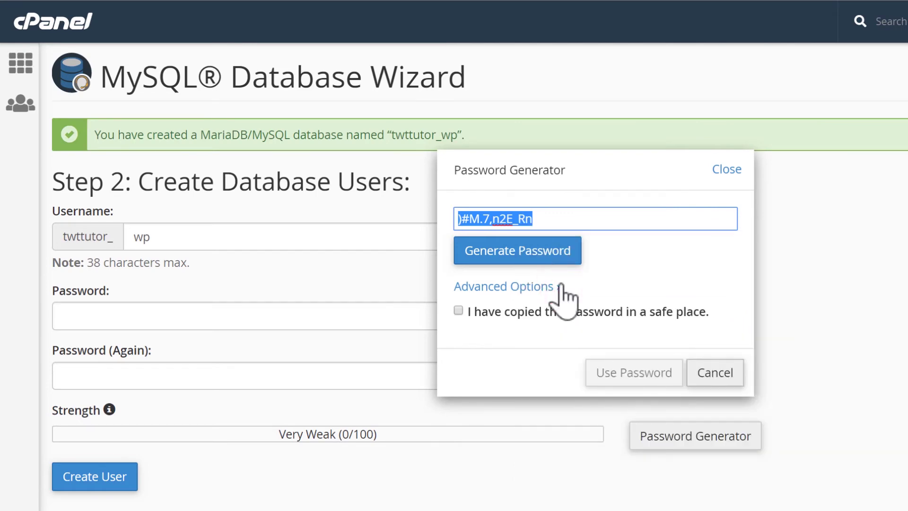
left_click(458, 310)
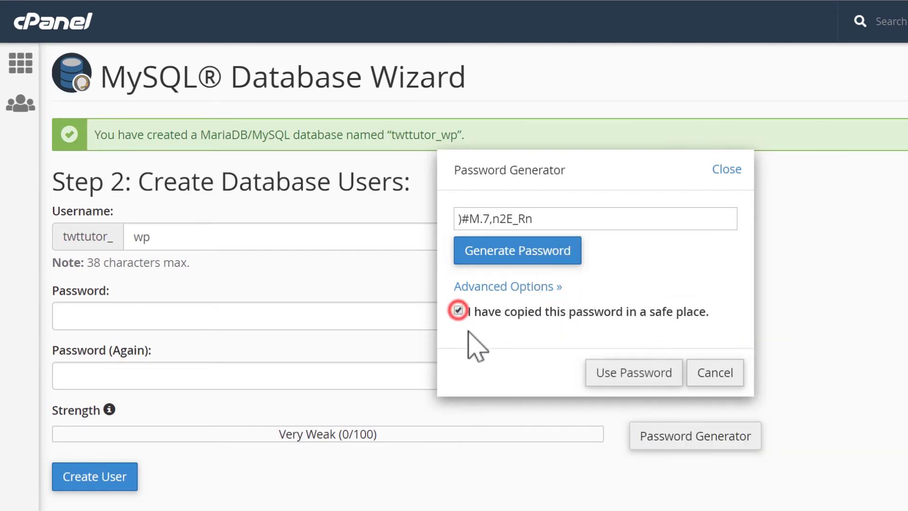
left_click(633, 377)
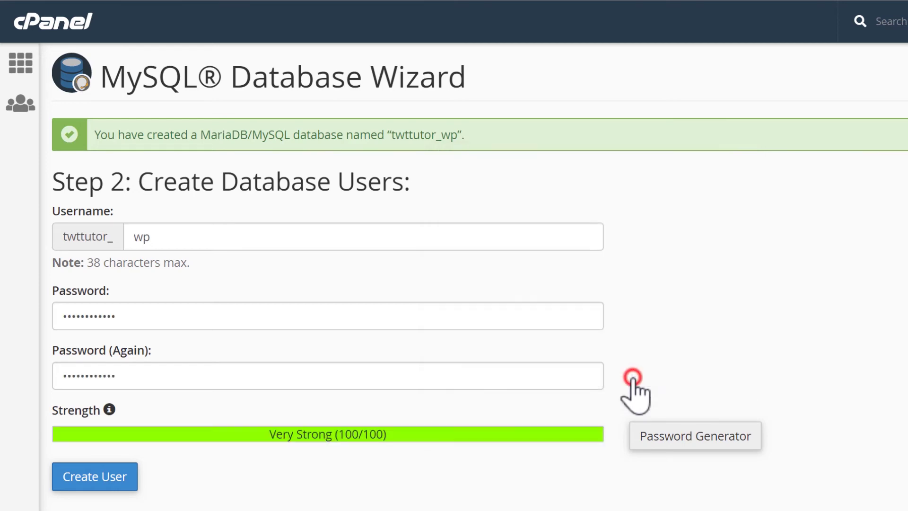
Create user twttutor_wp and add it to database twttutor_wp with ALL PRIVILEGES
left_click(82, 478)
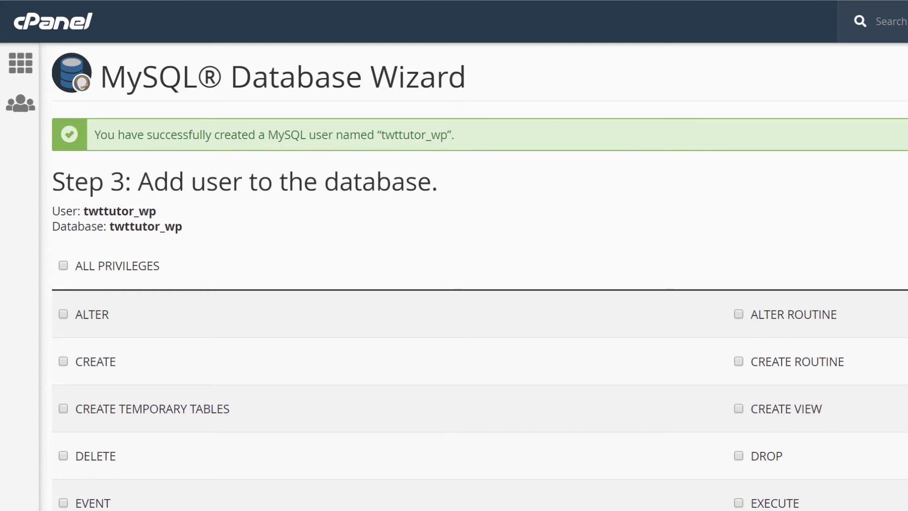
left_click(63, 265)
scroll(432, 274, "down", 4)
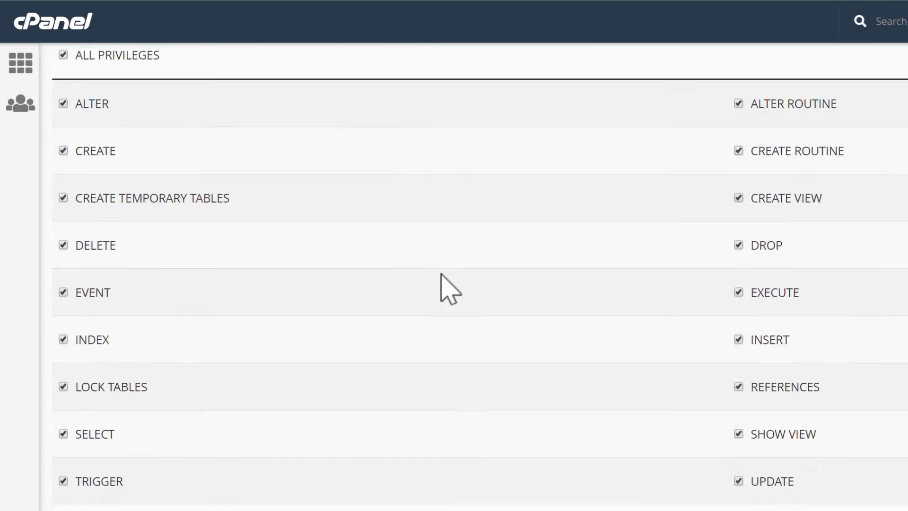
scroll(449, 288, "down", 2)
left_click(76, 446)
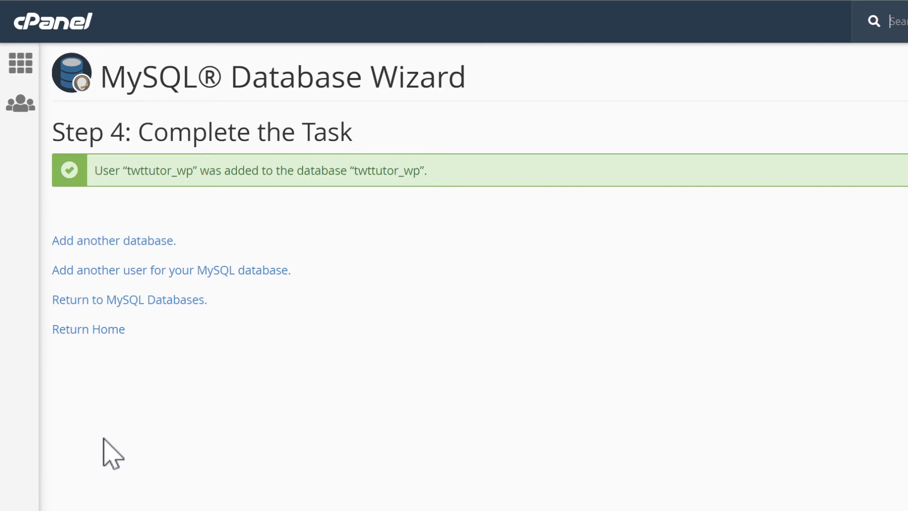
Load twttutorials.com and continue WordPress setup in English (United States)
left_click(261, 52)
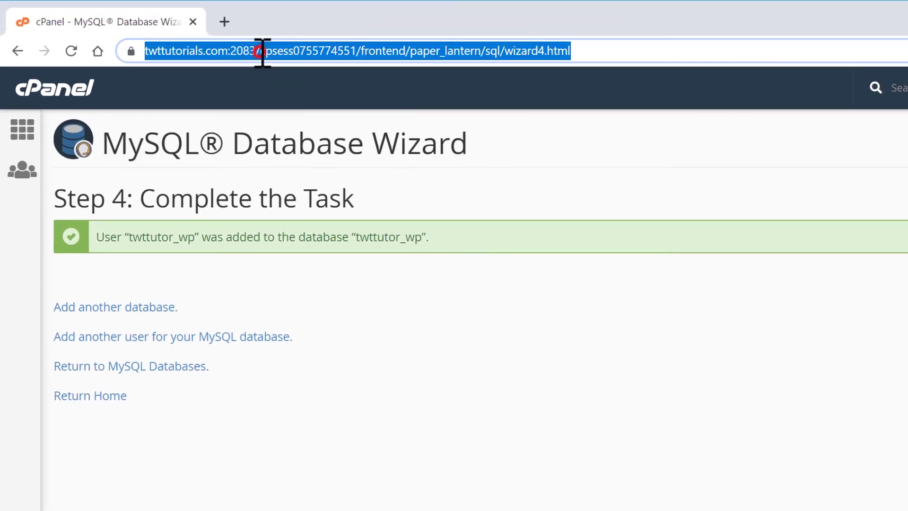
type("twttutorials.com/cpanel")
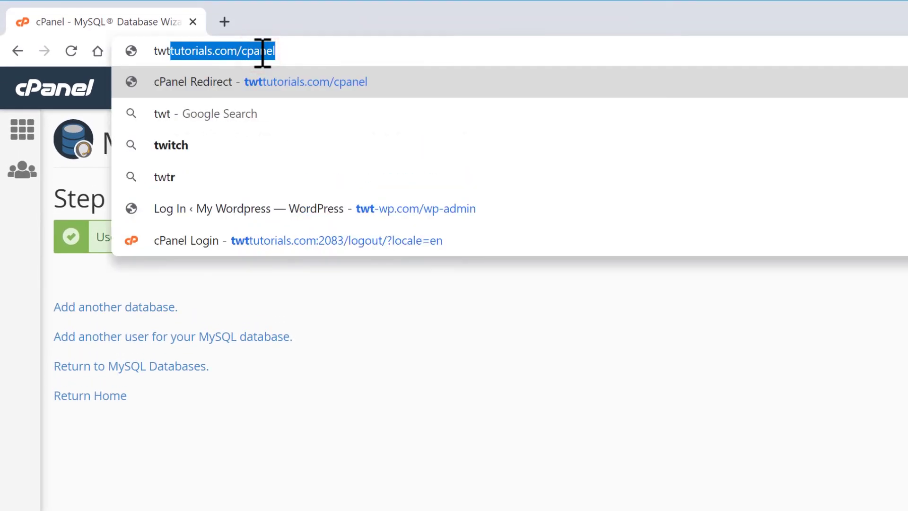
key("BackSpace")
key("BackSpace")
key("BackSpace")
key("BackSpace")
key("BackSpace")
key("BackSpace")
key("BackSpace")
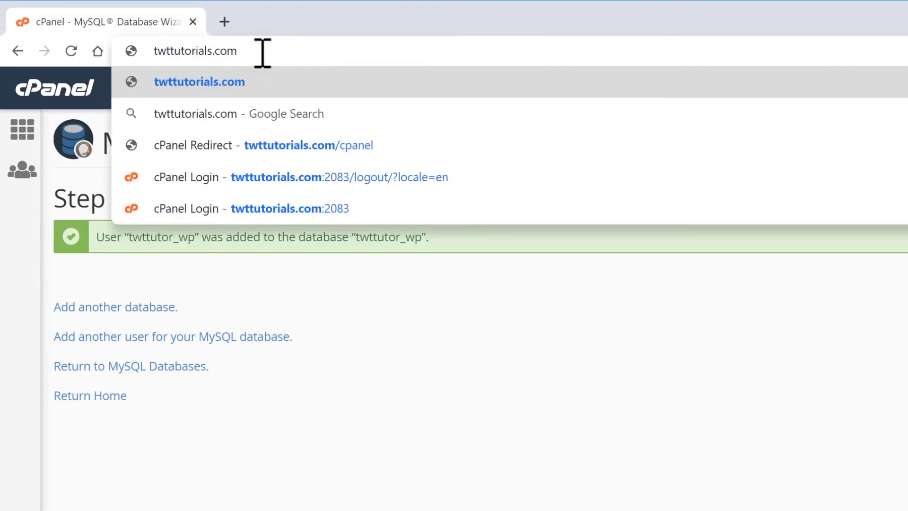
key("Return")
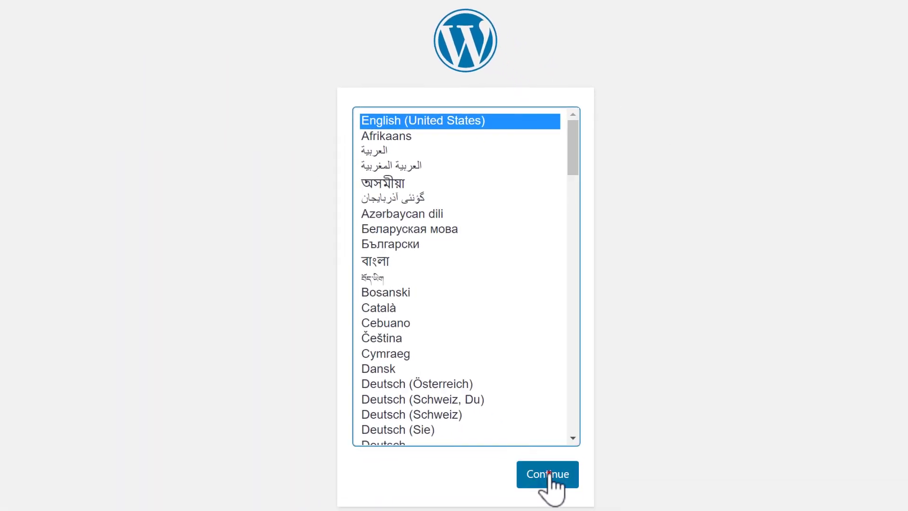
left_click(548, 473)
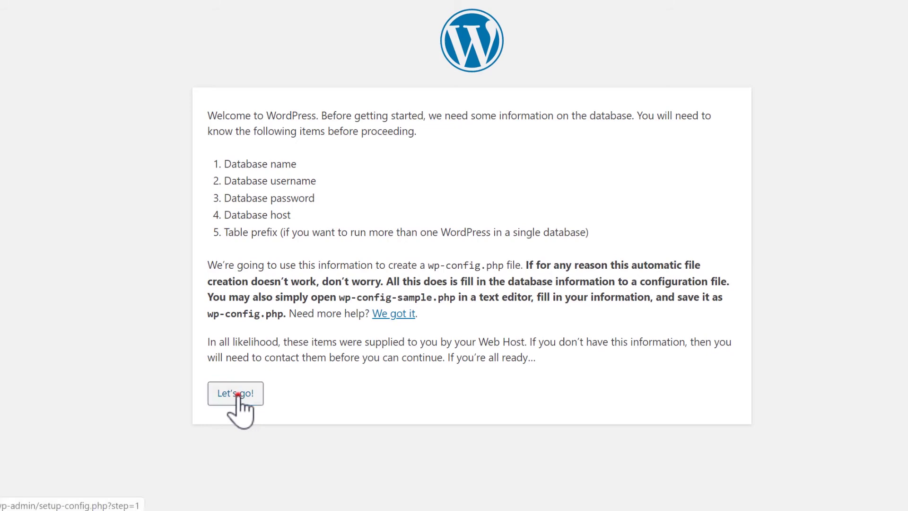
Enter twttutor_wp as both the database name and the database username
left_click(240, 396)
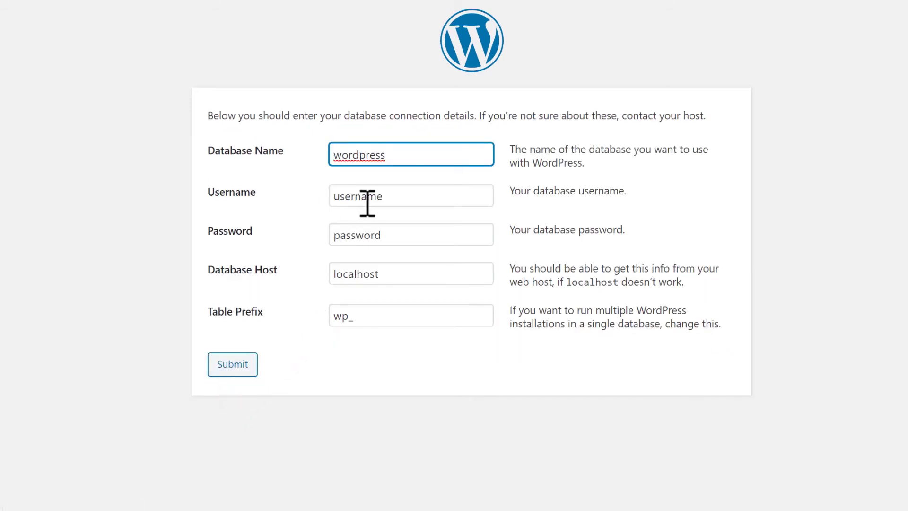
left_click_drag(398, 150, 319, 156)
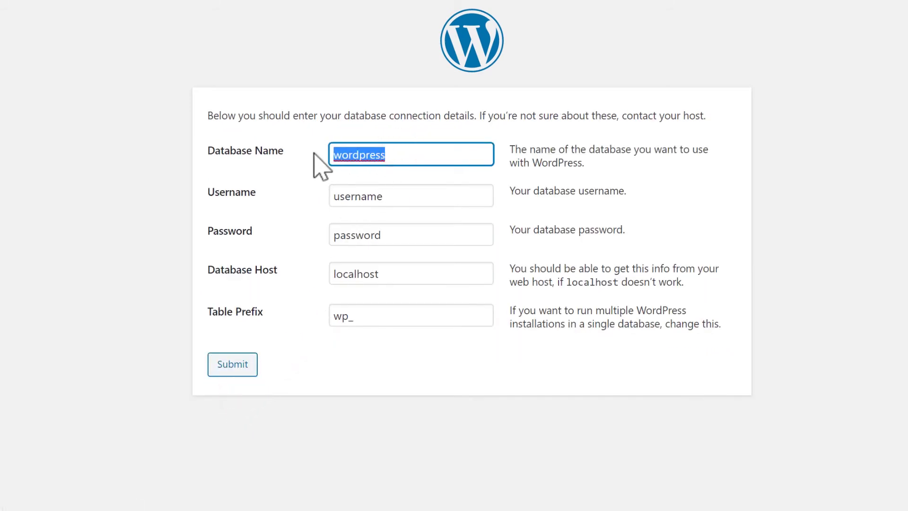
key("BackSpace")
type("twttu")
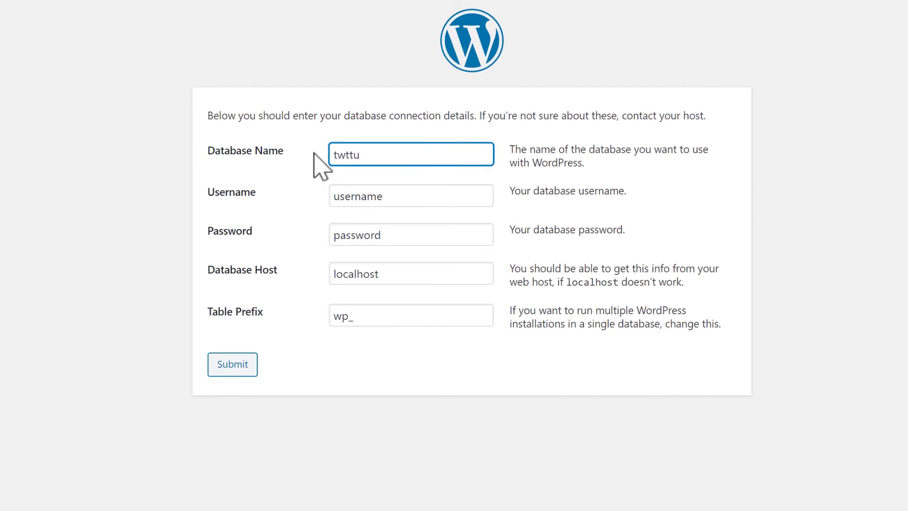
type("tor_wp")
left_click(390, 196)
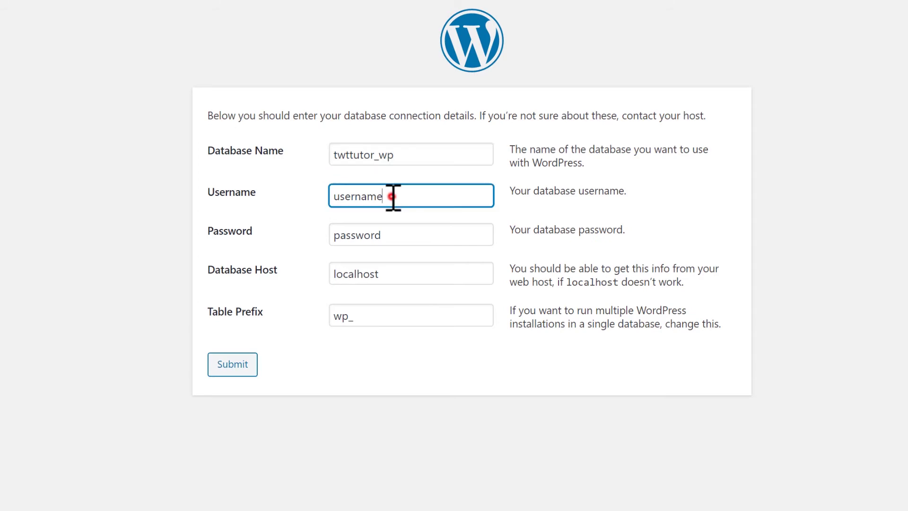
key("BackSpace")
key("BackSpace")
key("BackSpace")
key("BackSpace")
key("BackSpace")
key("BackSpace")
key("BackSpace")
key("BackSpace")
type("twttutor_wp")
Paste the database password, change the table prefix to wp13_, and submit the connection details
left_click(393, 230)
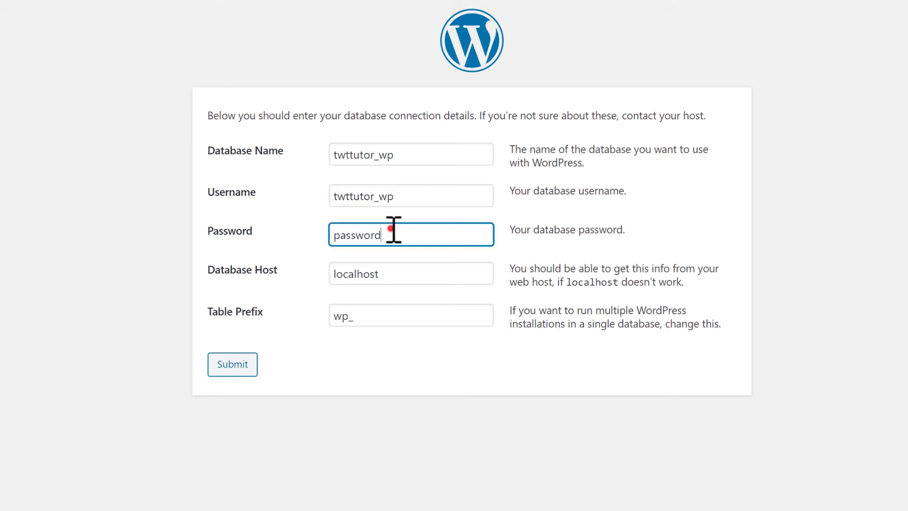
key("BackSpace")
key("BackSpace")
key("BackSpace")
key("BackSpace")
key("BackSpace")
key("BackSpace")
key("BackSpace")
key("BackSpace")
right_click(382, 231)
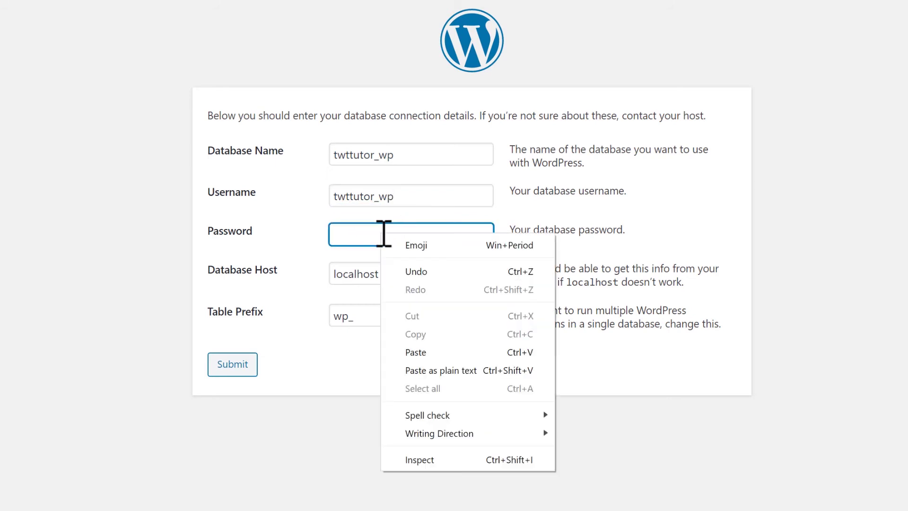
left_click(422, 354)
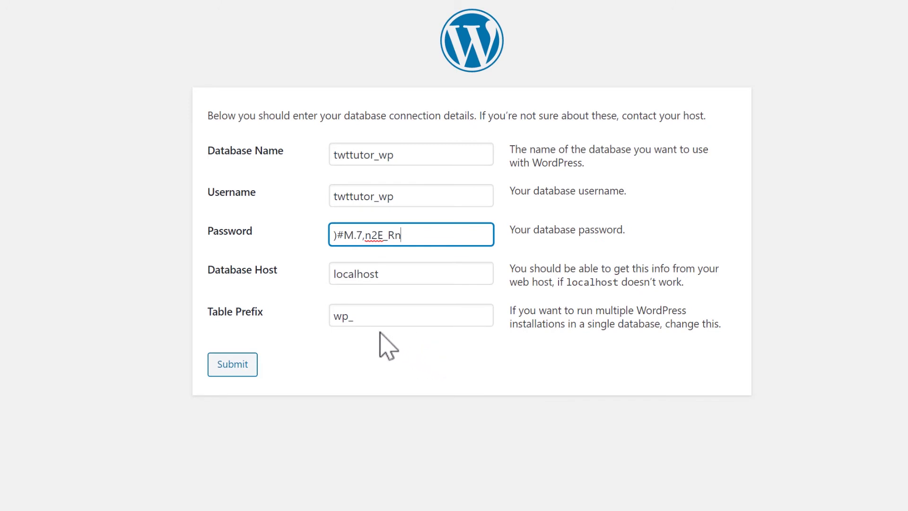
left_click(379, 316)
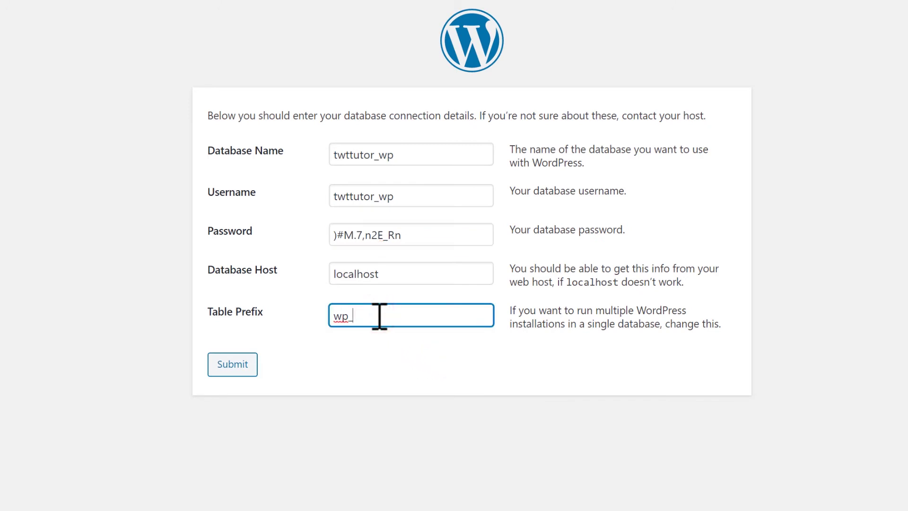
type("13")
left_click(235, 367)
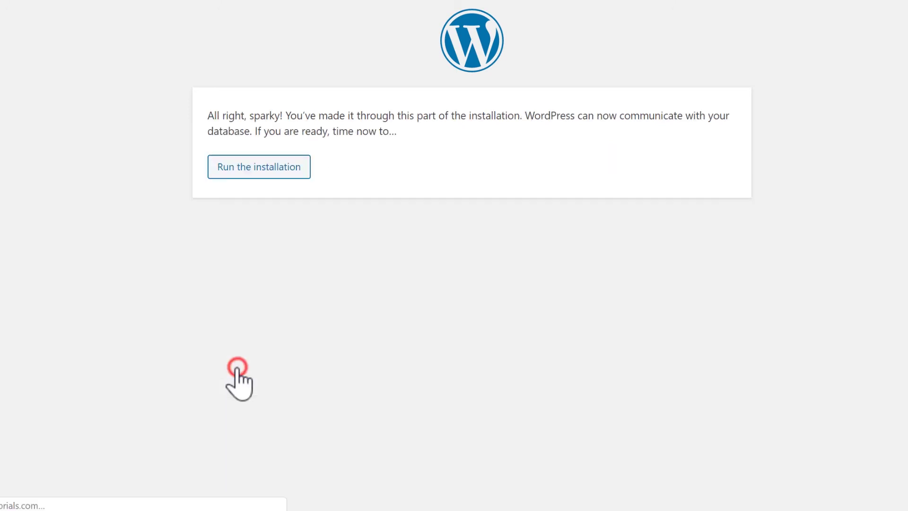
Start the installation, title the site 'The Website Teacher Tutorials' and enter the admin username
left_click(255, 173)
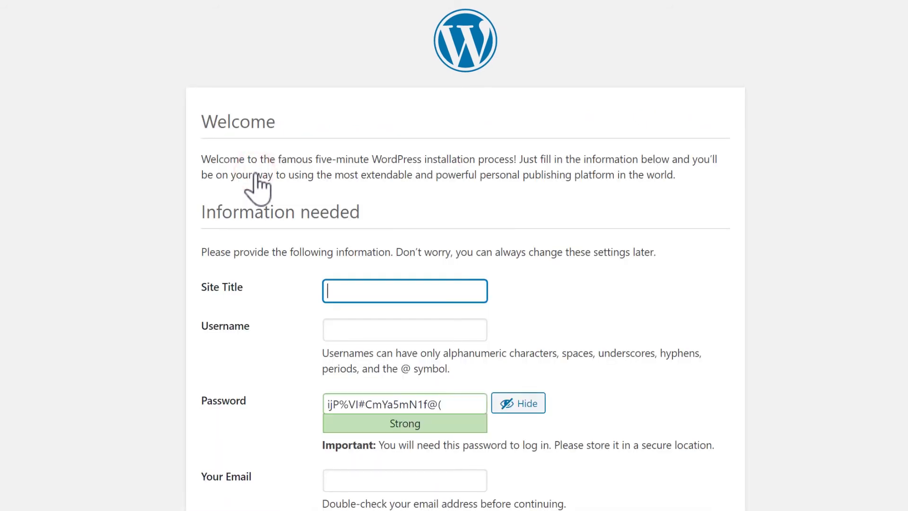
scroll(257, 177, "down", 3)
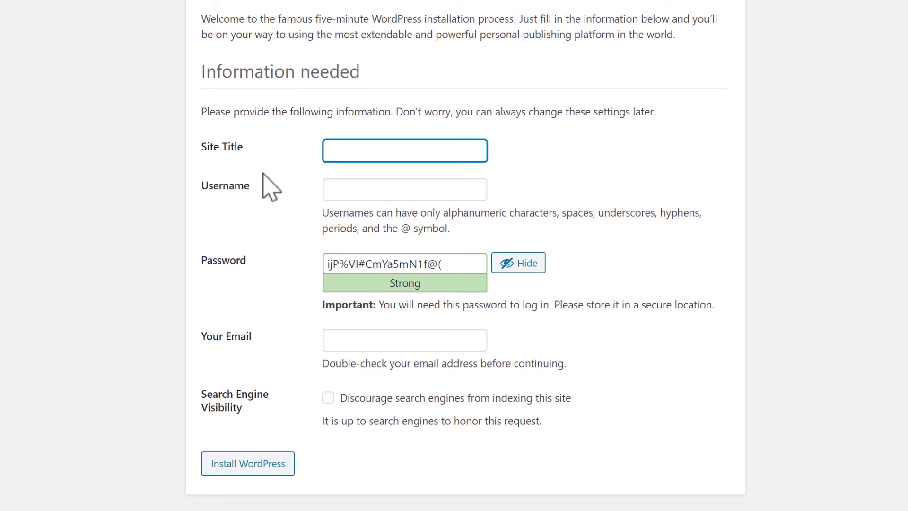
type("The Website Teacher Tutorials")
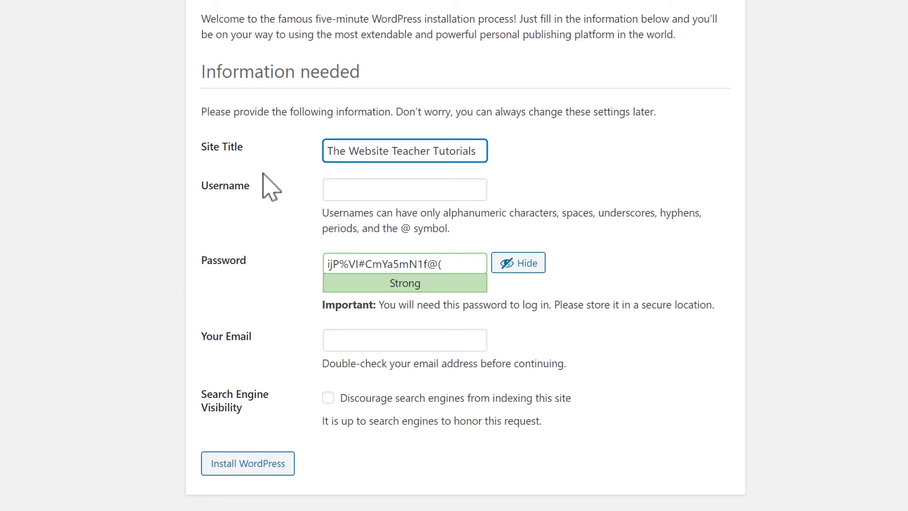
left_click(341, 189)
type("scott")
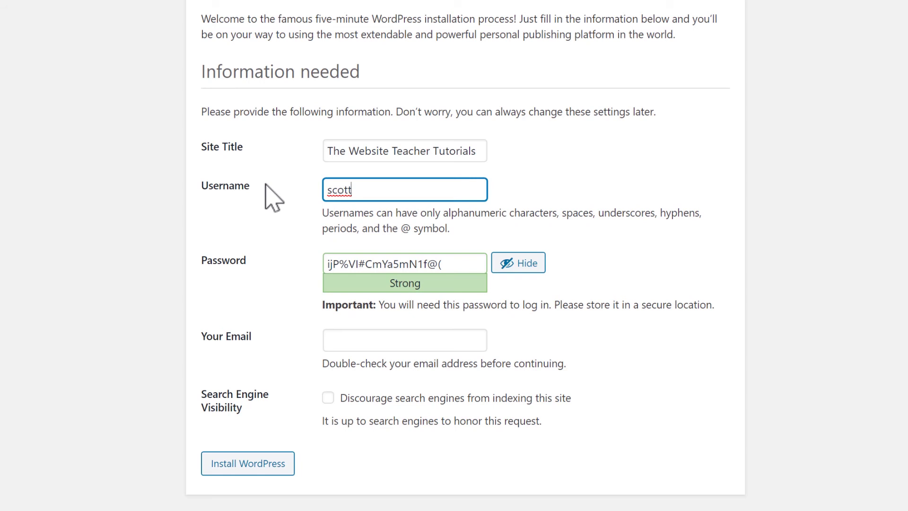
Replace the generated password with the admin's own, add the admin e-mail, and discourage search engine indexing
left_click_drag(455, 263, 311, 268)
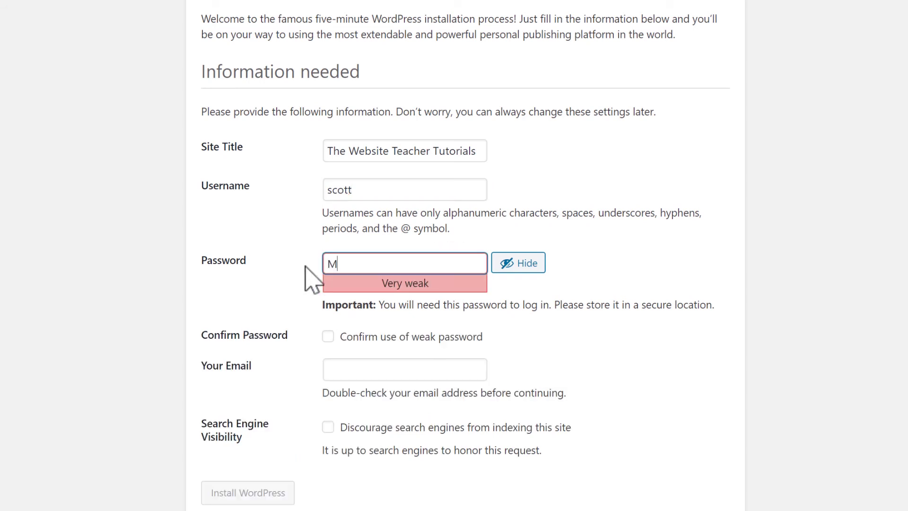
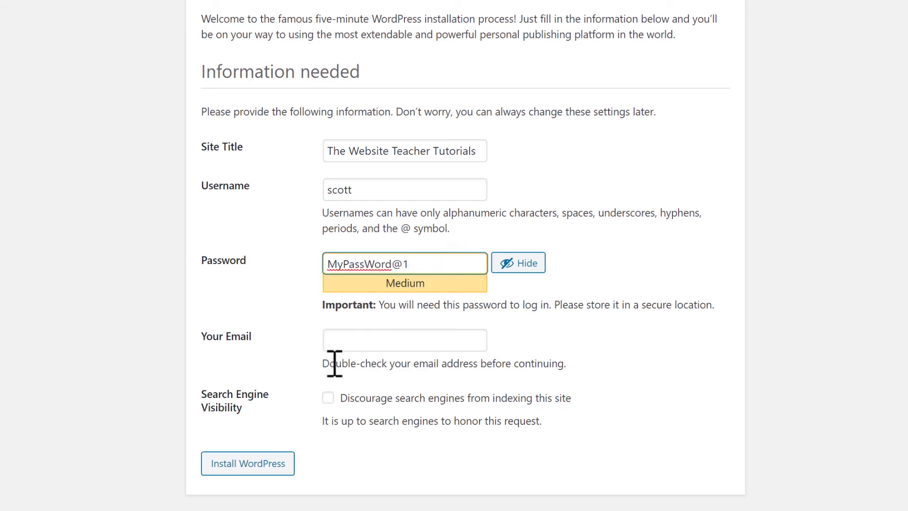
left_click(350, 341)
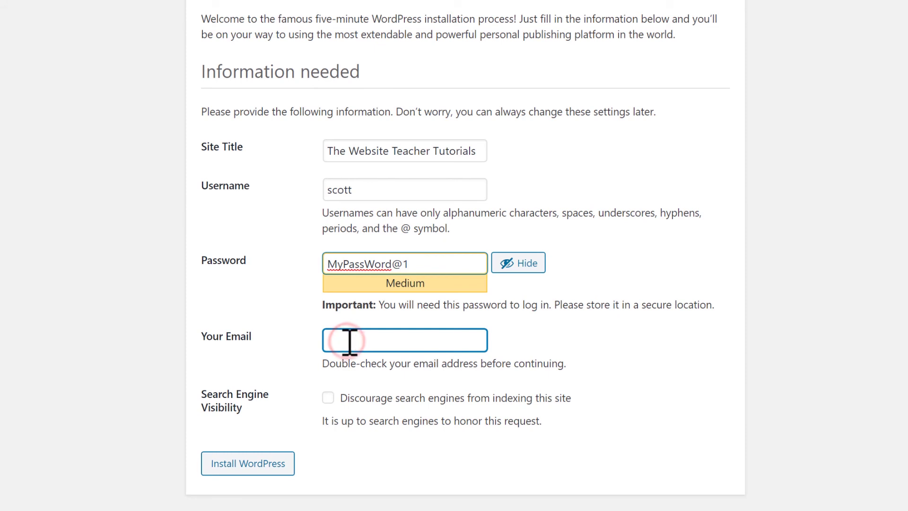
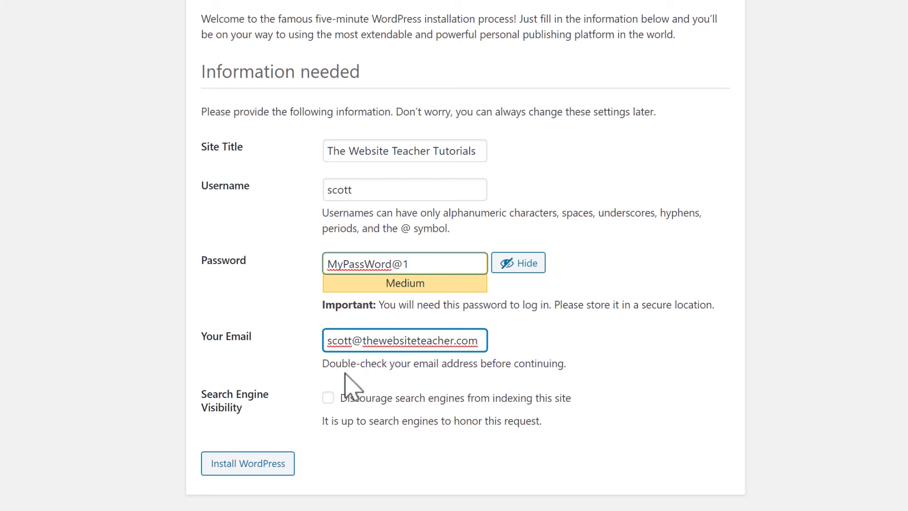
left_click(328, 400)
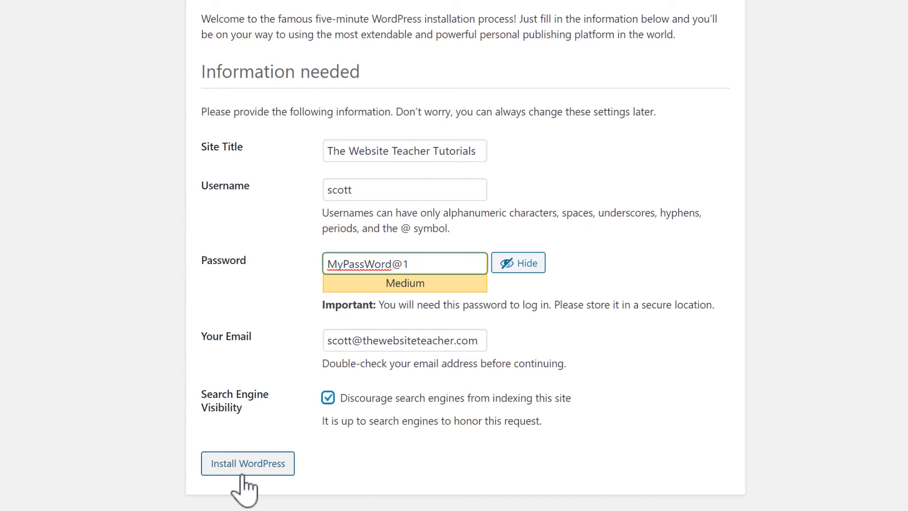
Install WordPress, then load the site's twttutorials.com/wp-admin login page
left_click(246, 465)
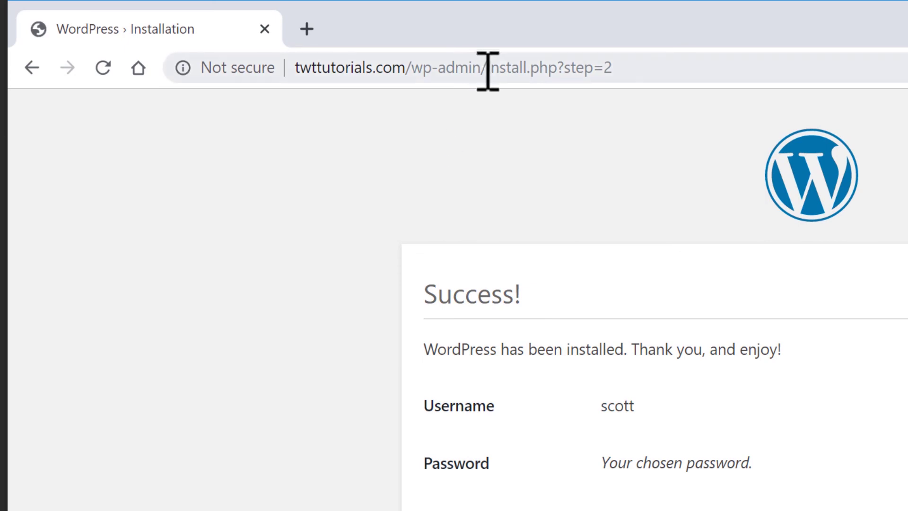
left_click_drag(487, 71, 499, 111)
key("BackSpace")
key("Return")
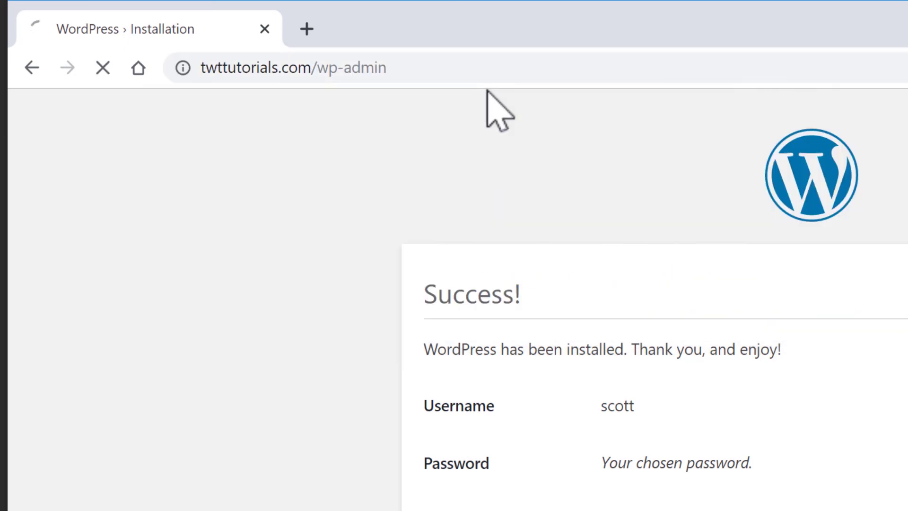